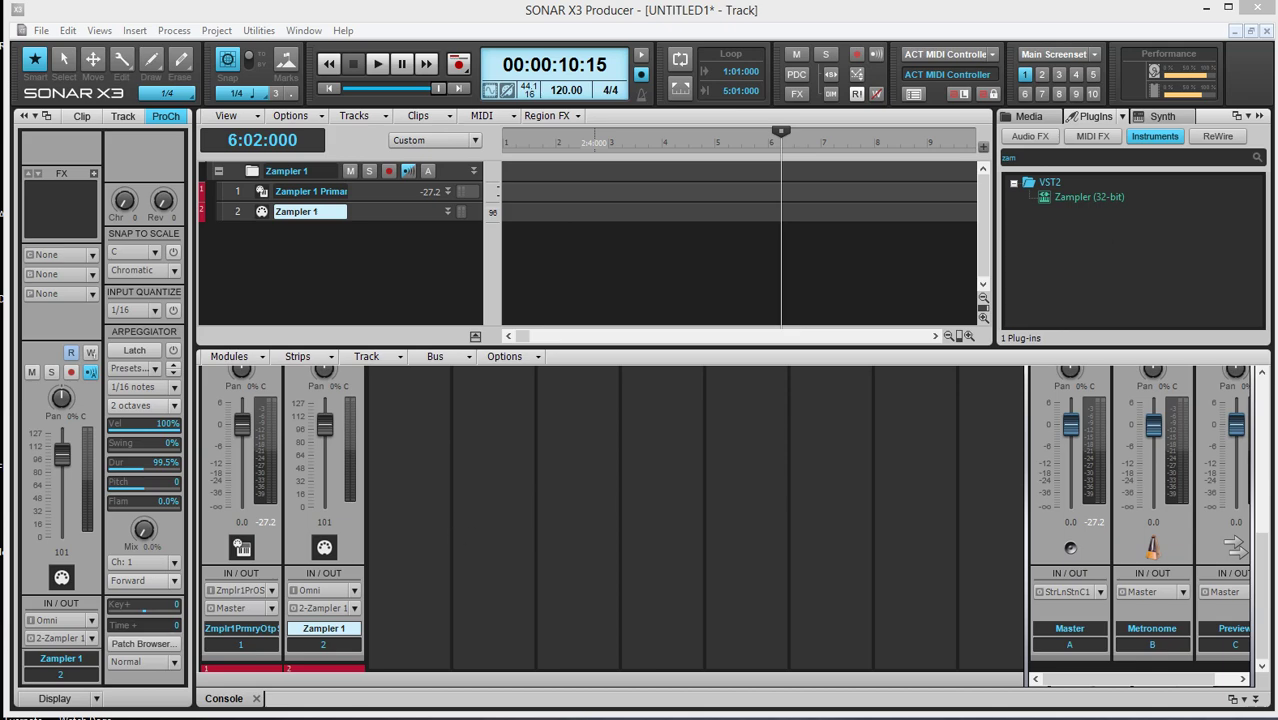
# Open the Zampler RX window for track 2, showing patch 001: Arpy Seq
pyautogui.click(110, 712)
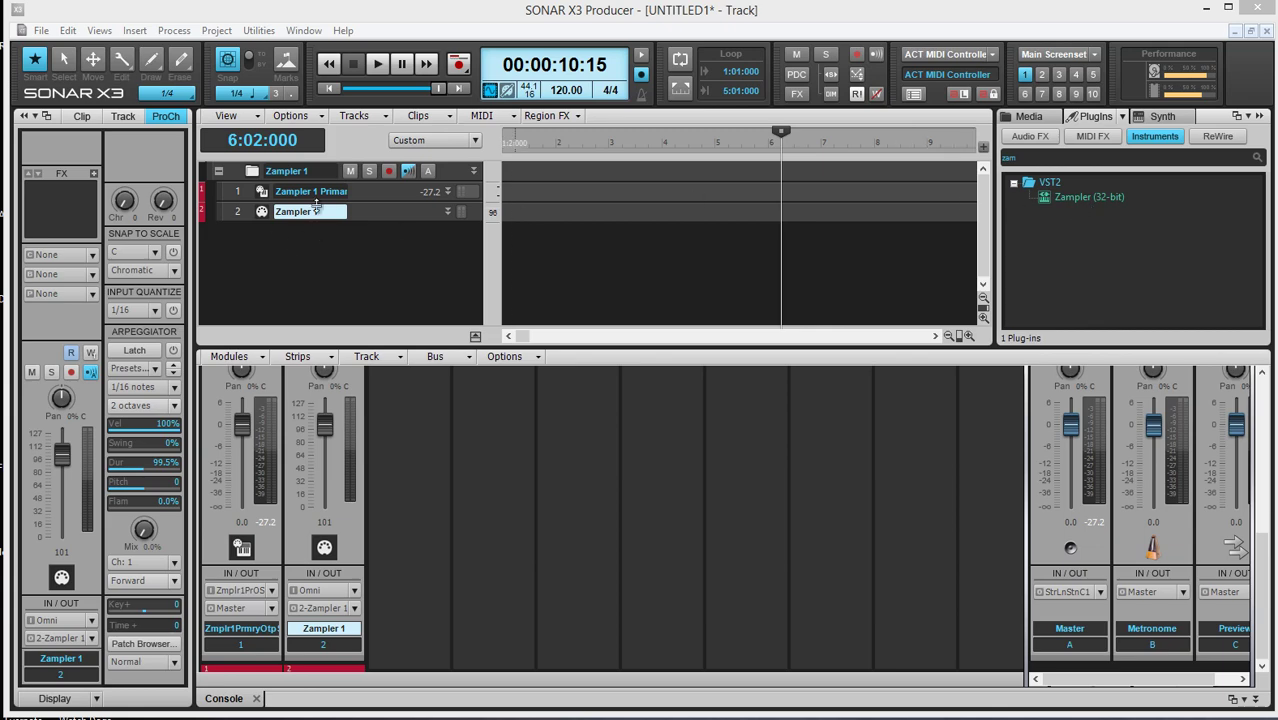
pyautogui.click(261, 212)
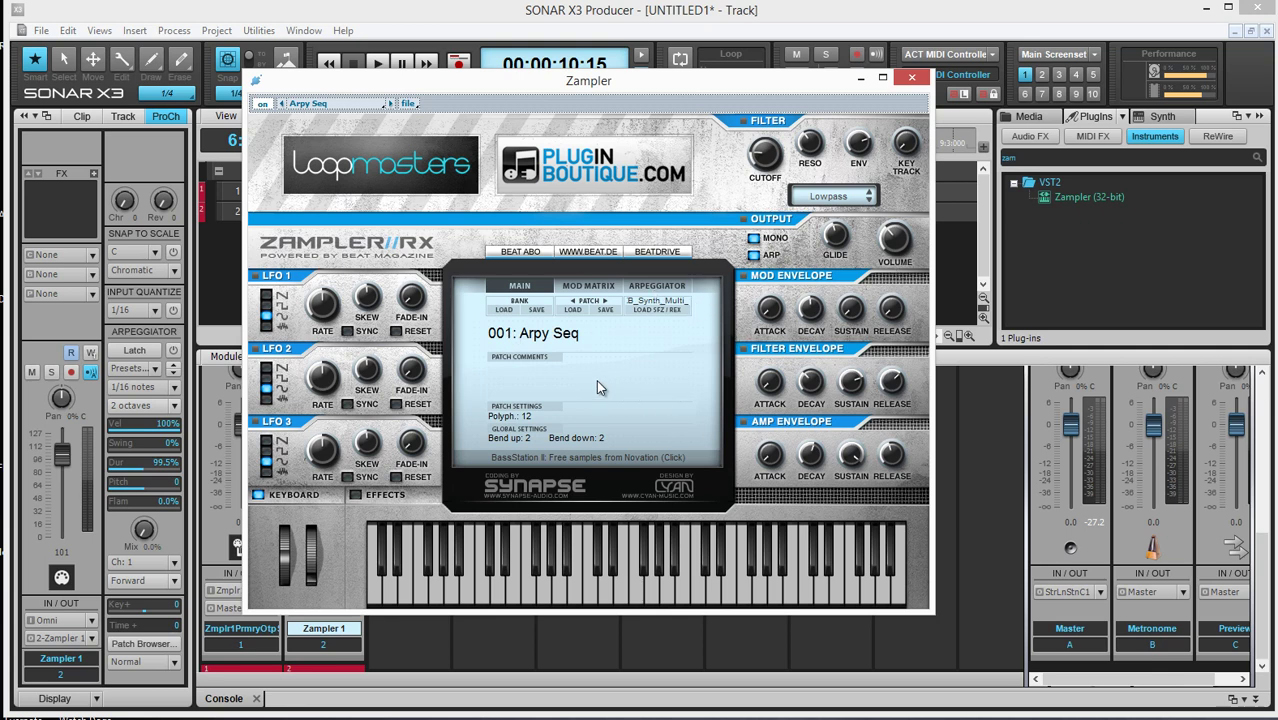
# Load Zampler01_Dance_Production_Sounds1.fxb from the ZamplerSounBank_001_Dance_Production_Sounds1 folder
pyautogui.click(504, 309)
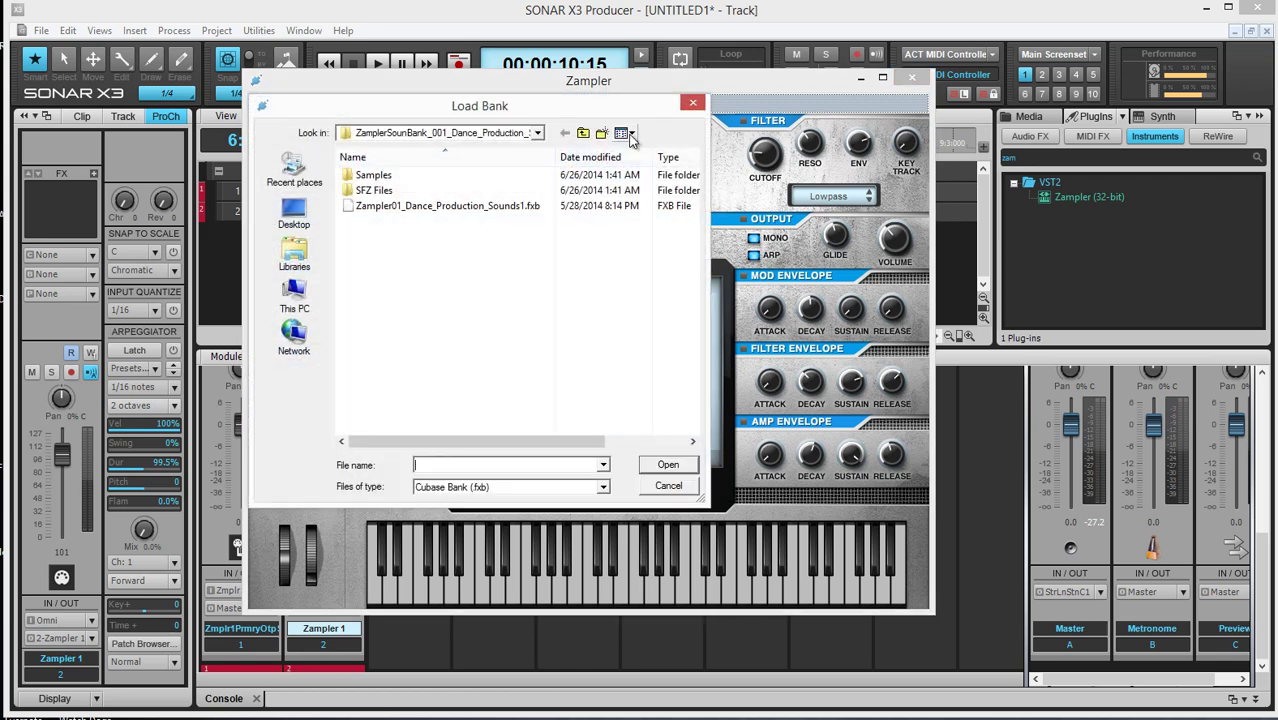
pyautogui.click(583, 132)
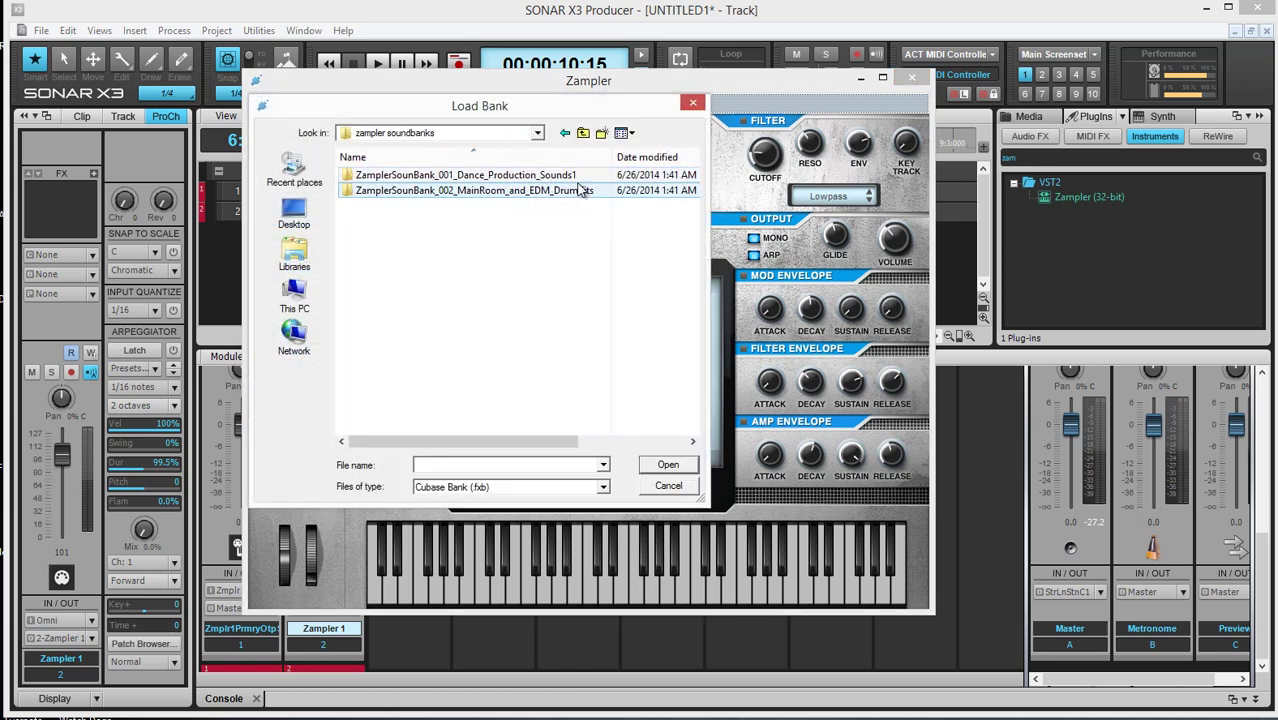
pyautogui.click(560, 190)
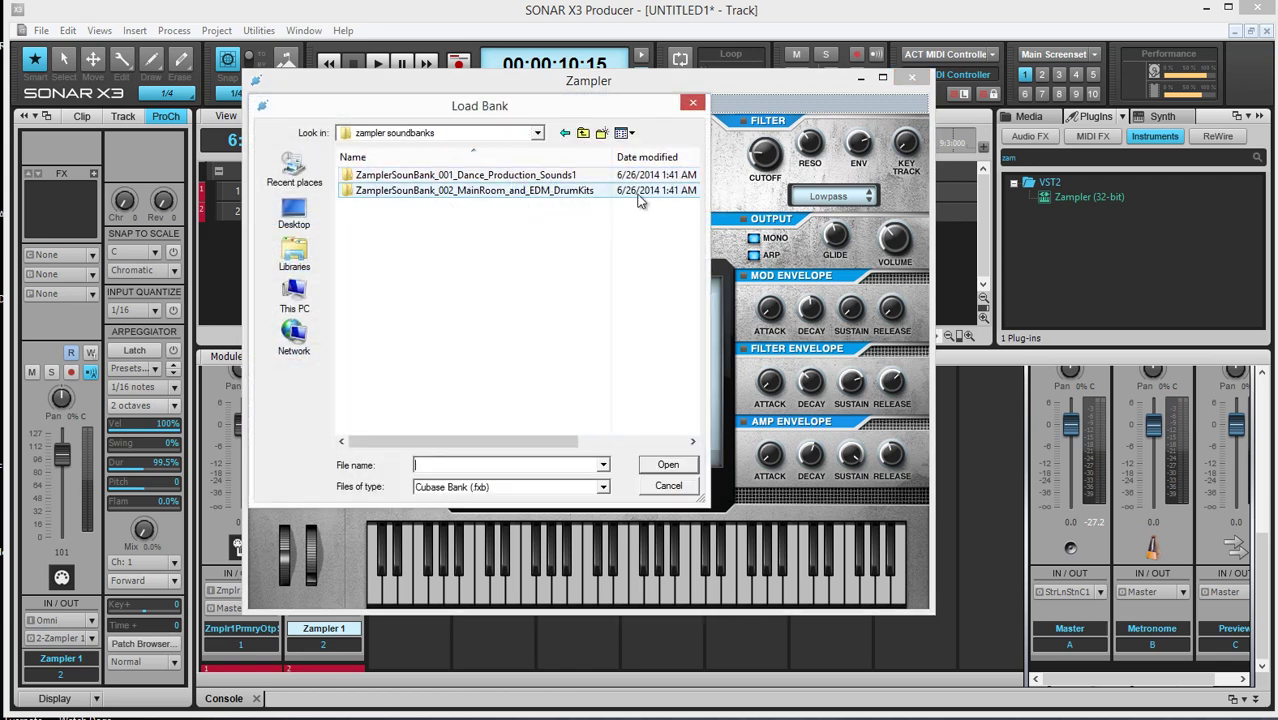
pyautogui.doubleClick(540, 176)
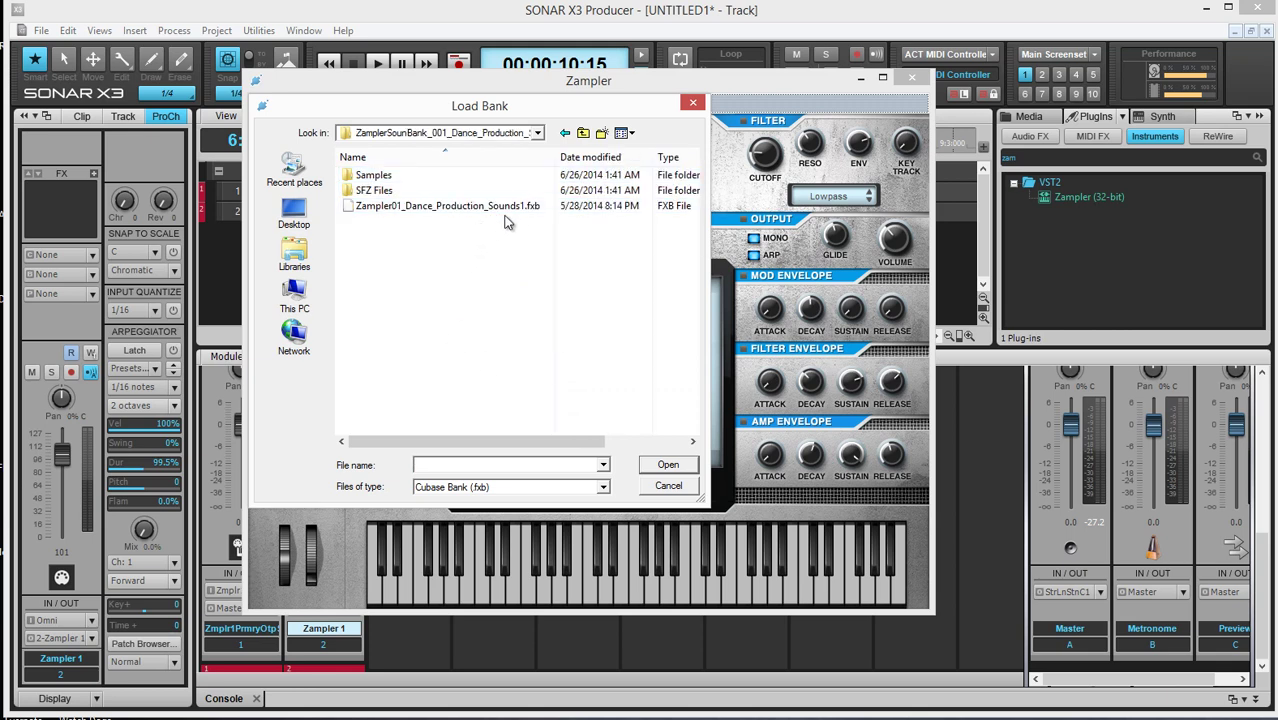
pyautogui.click(499, 208)
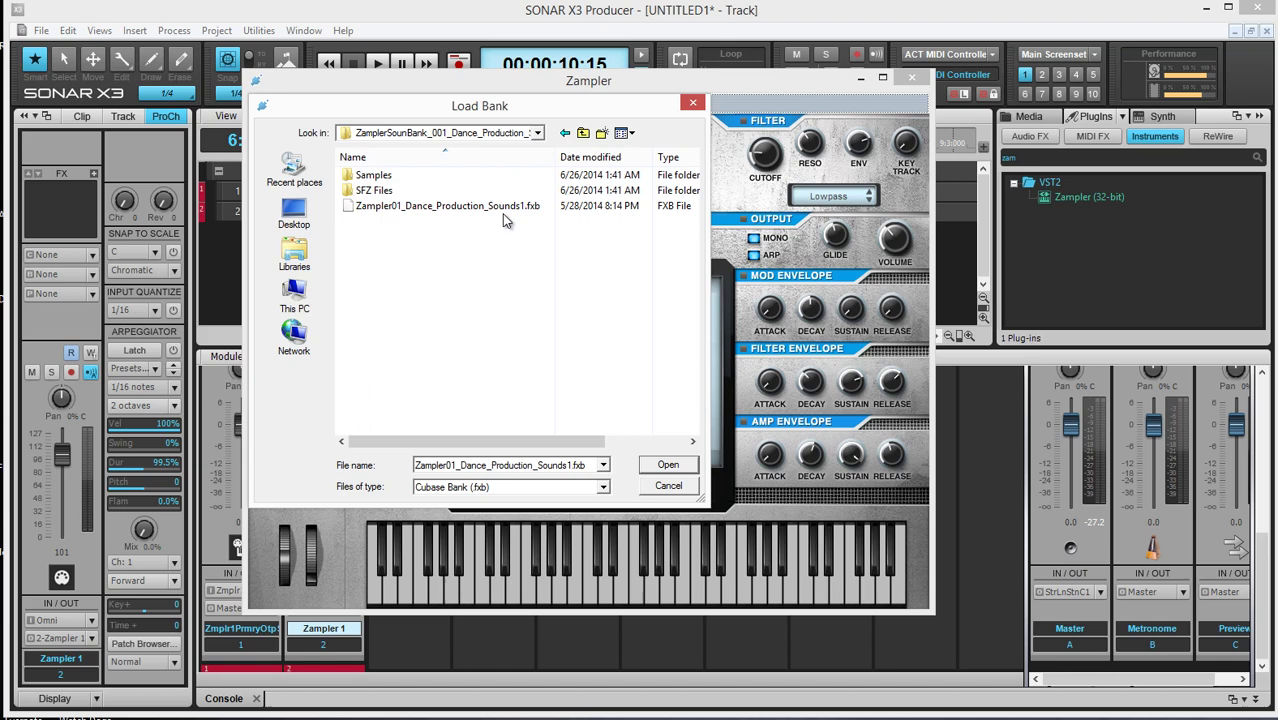
pyautogui.click(668, 464)
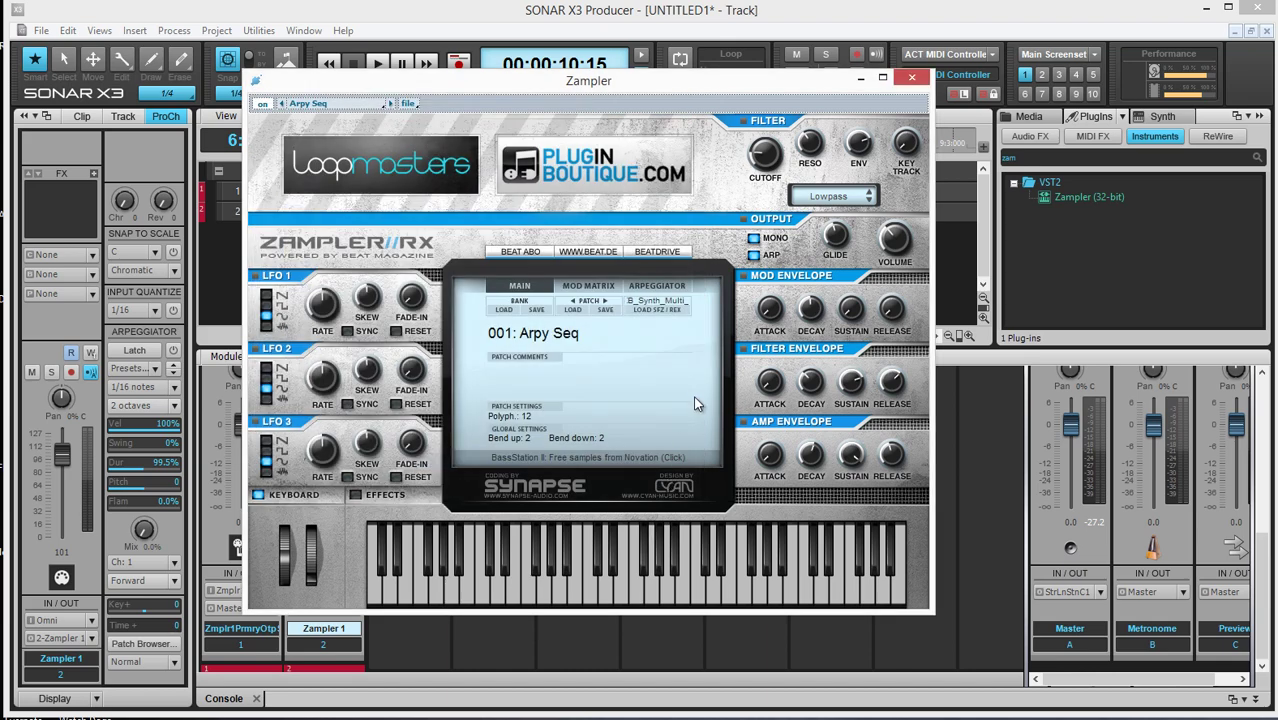
# Audition patches from Delay Synth Lead through Fiddler and FunkIt, stopping at 009: OrganDonor
pyautogui.click(606, 304)
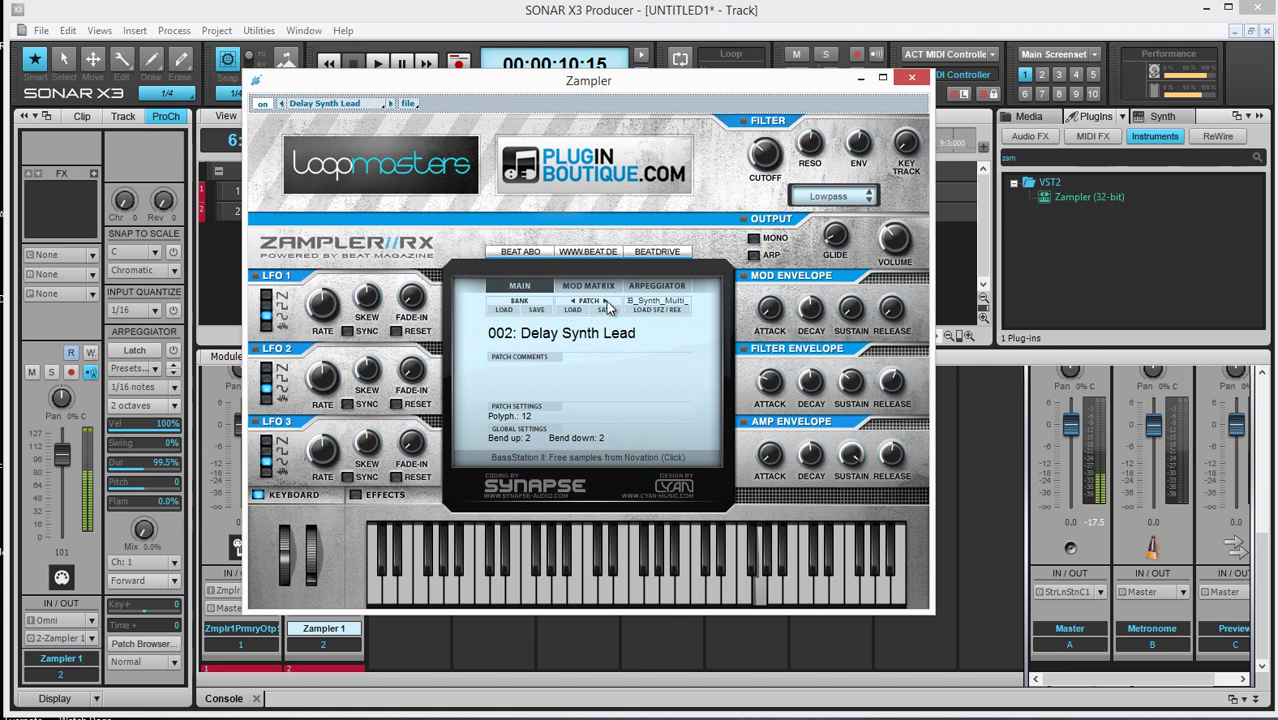
pyautogui.click(606, 304)
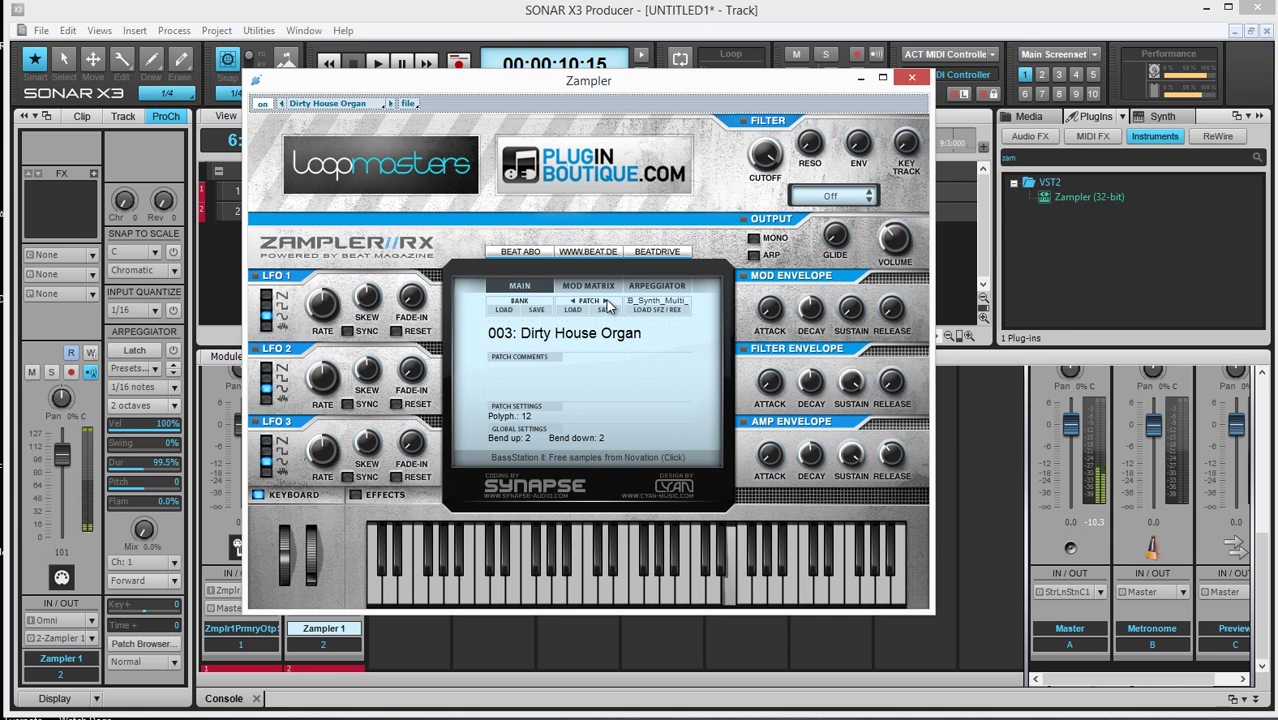
pyautogui.click(605, 302)
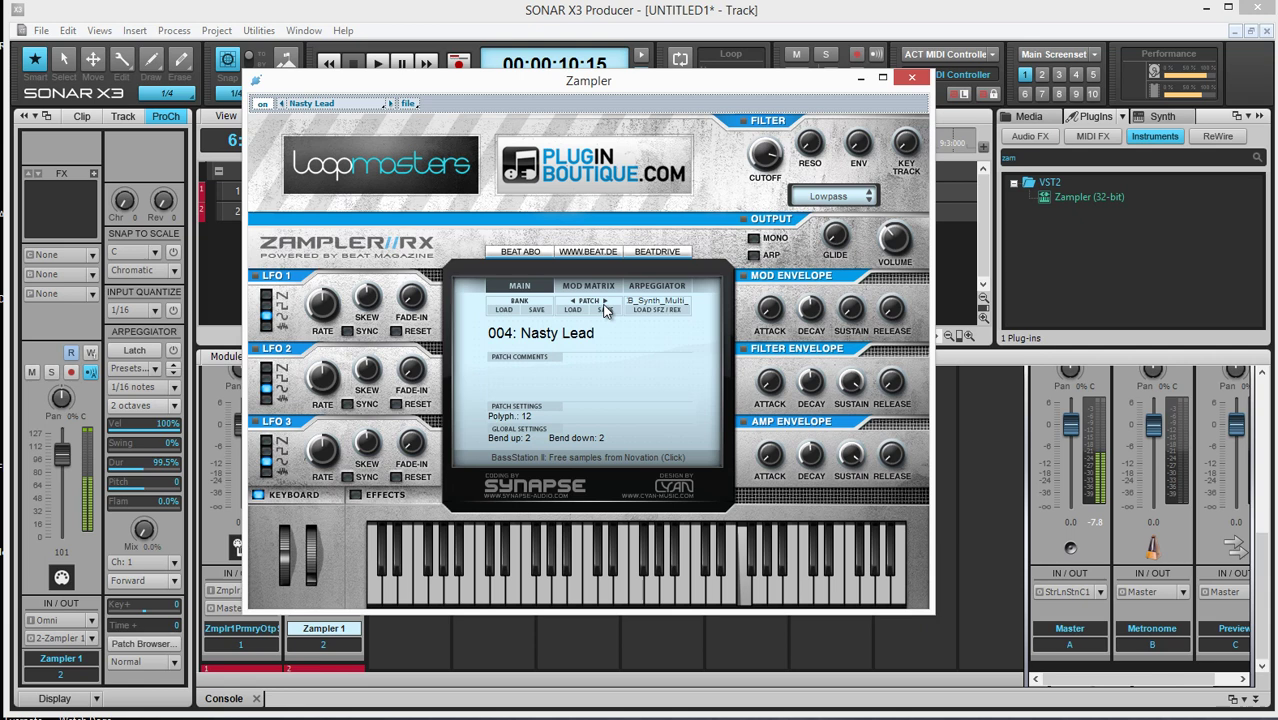
pyautogui.click(606, 302)
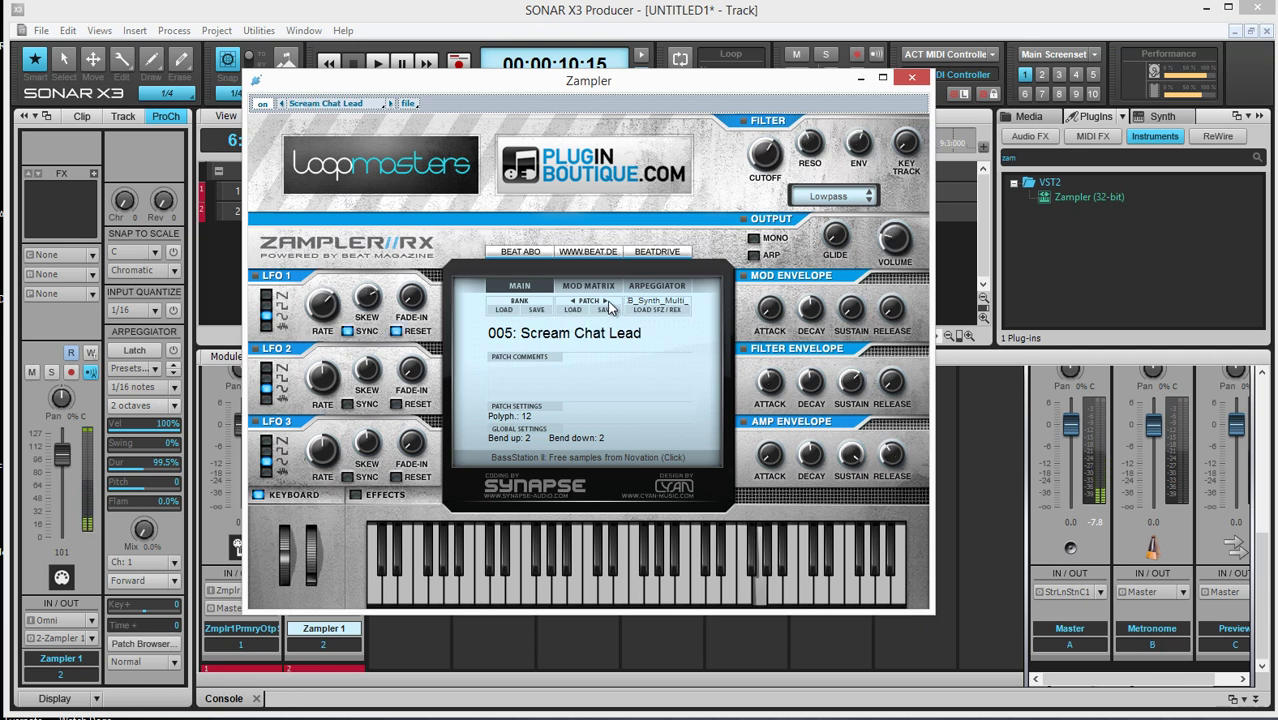
pyautogui.click(606, 302)
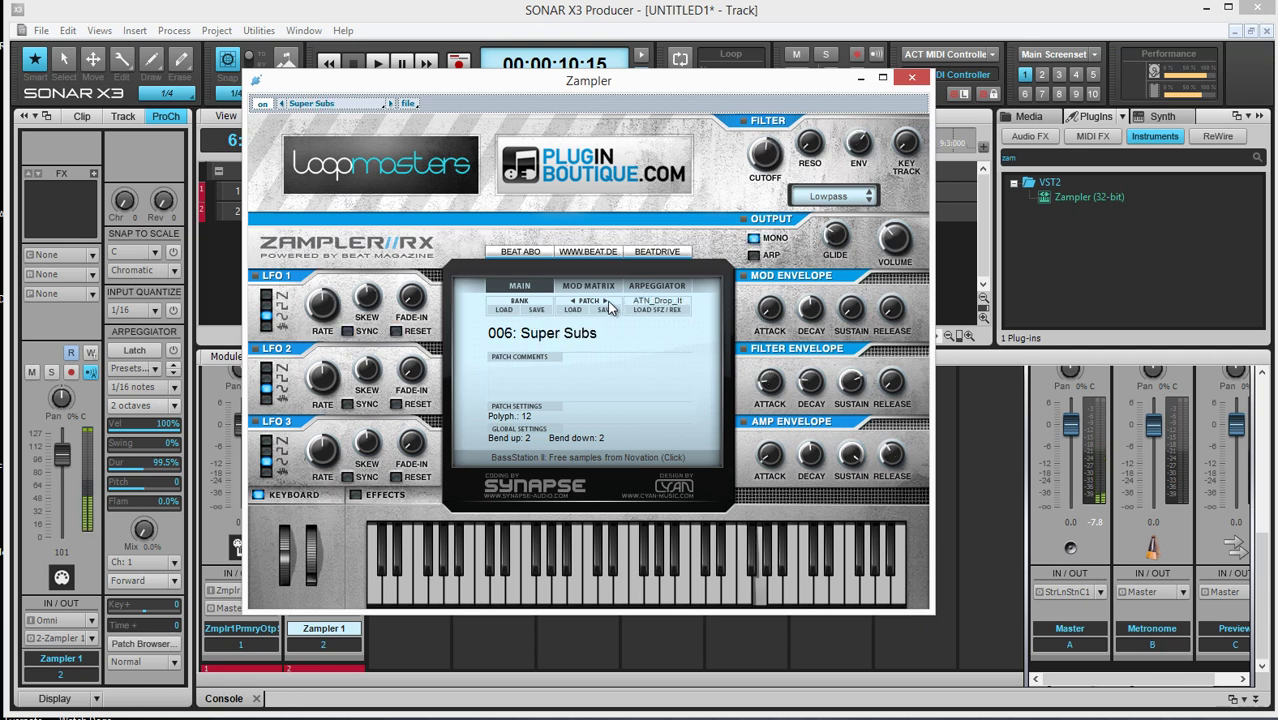
pyautogui.click(607, 302)
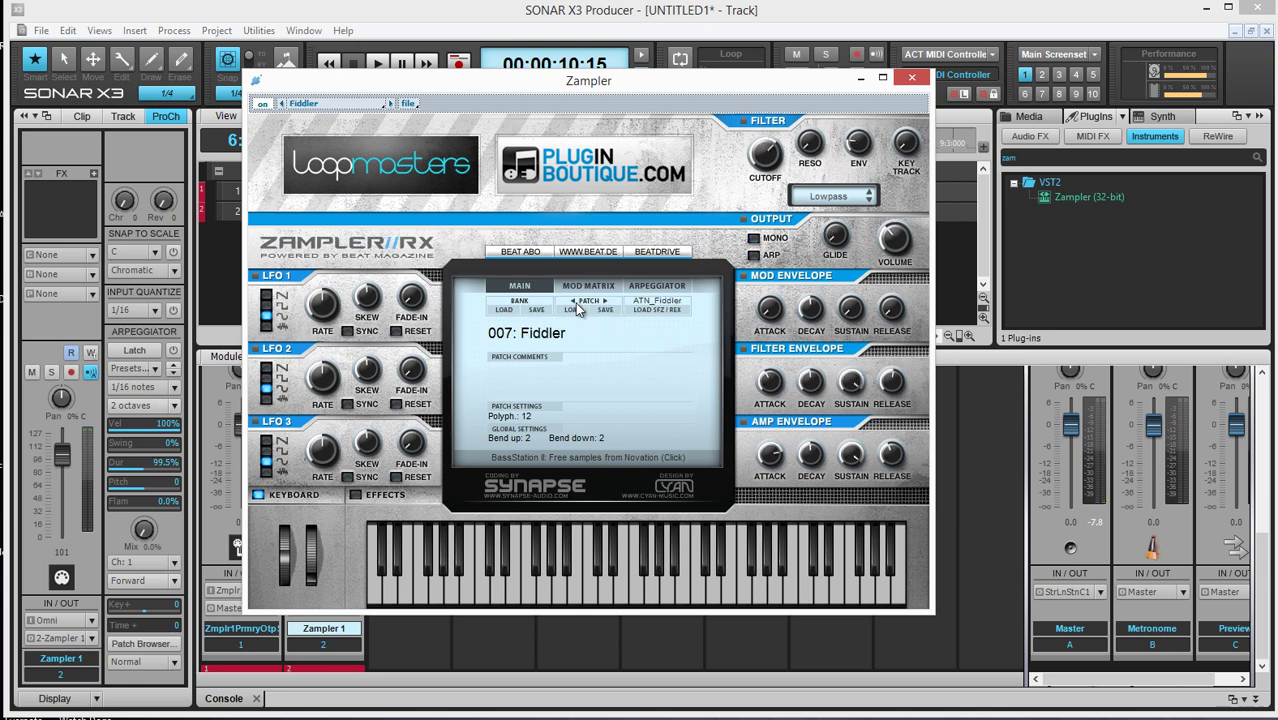
pyautogui.doubleClick(574, 302)
pyautogui.click(606, 302)
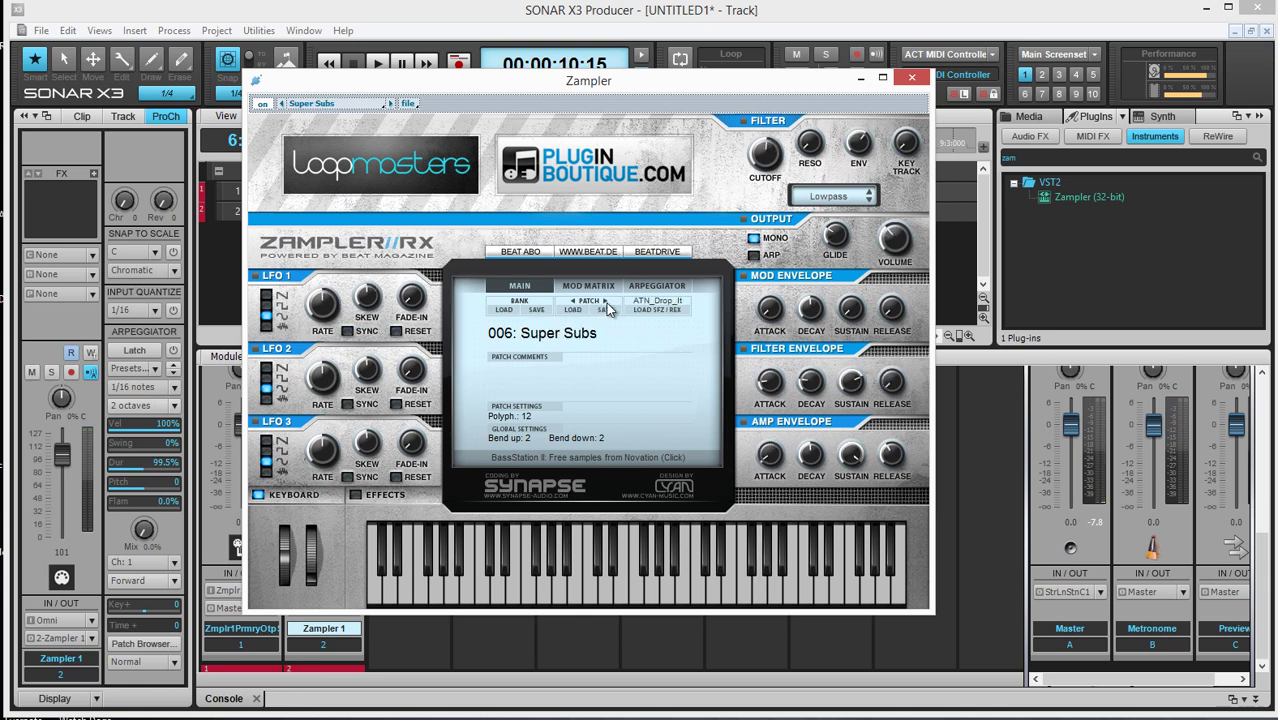
pyautogui.click(606, 302)
pyautogui.click(606, 303)
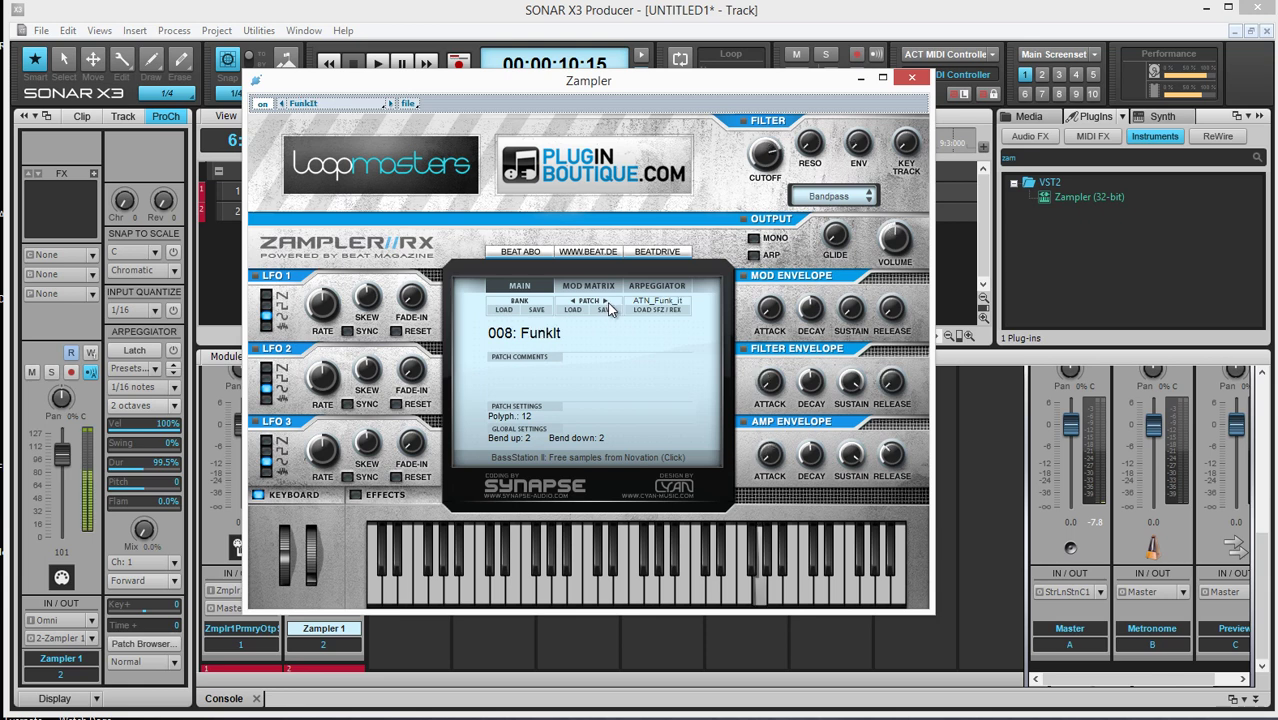
pyautogui.click(606, 303)
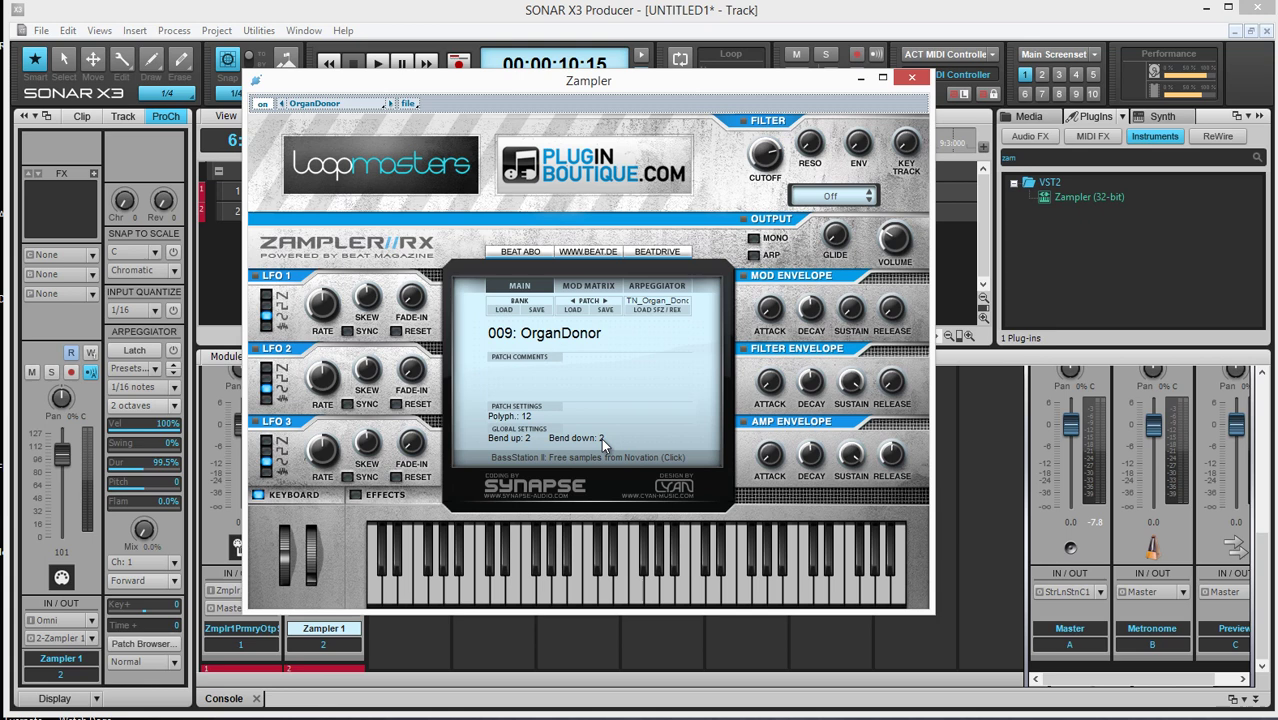
pyautogui.moveTo(601, 438); pyautogui.dragTo(607, 366)
pyautogui.moveTo(603, 441); pyautogui.dragTo(605, 443)
pyautogui.moveTo(287, 555); pyautogui.dragTo(293, 610)
pyautogui.moveTo(610, 482); pyautogui.dragTo(612, 602)
# Route mod matrix row 2 from LFO 1 to Pitch Semi at +100
pyautogui.click(574, 288)
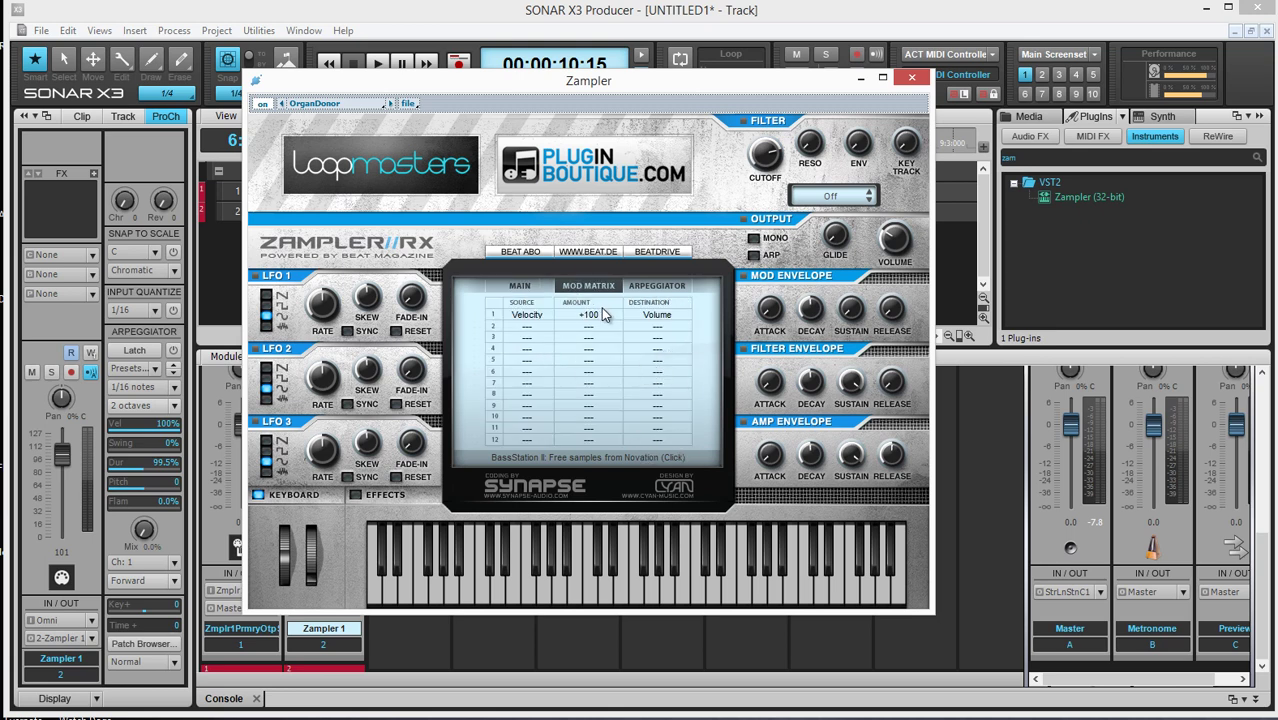
pyautogui.click(540, 336)
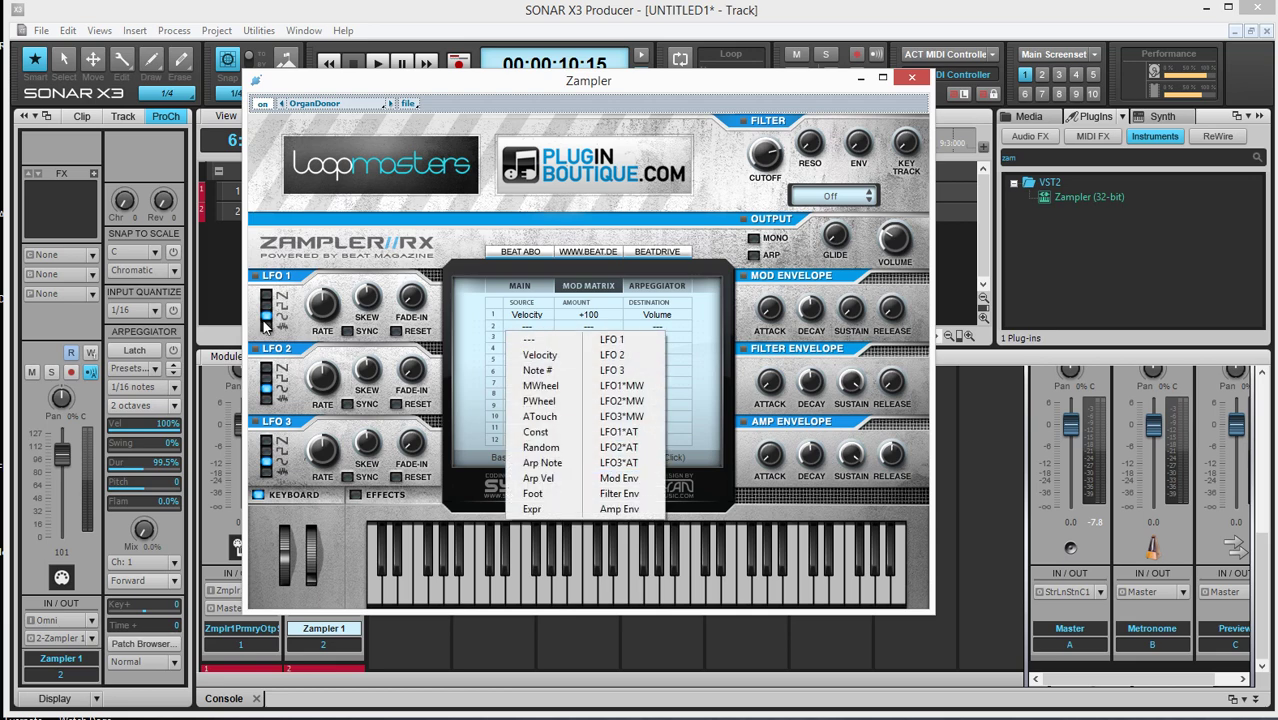
pyautogui.click(625, 339)
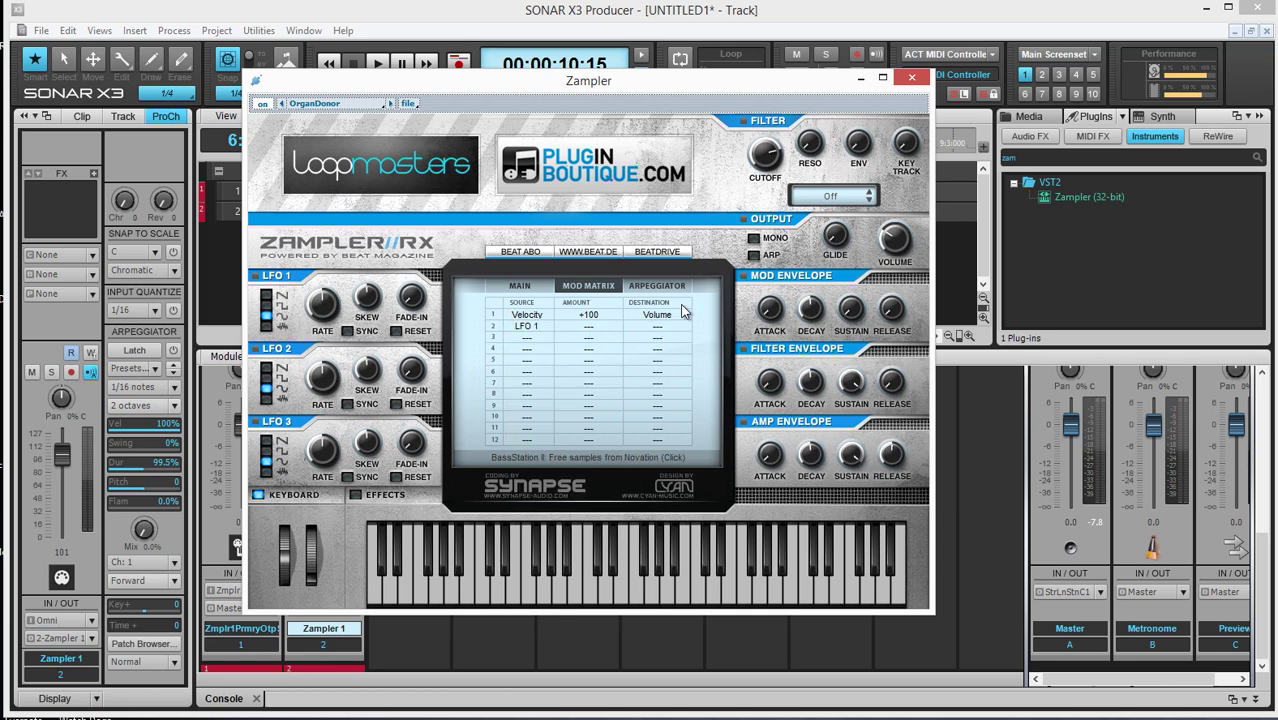
pyautogui.click(672, 328)
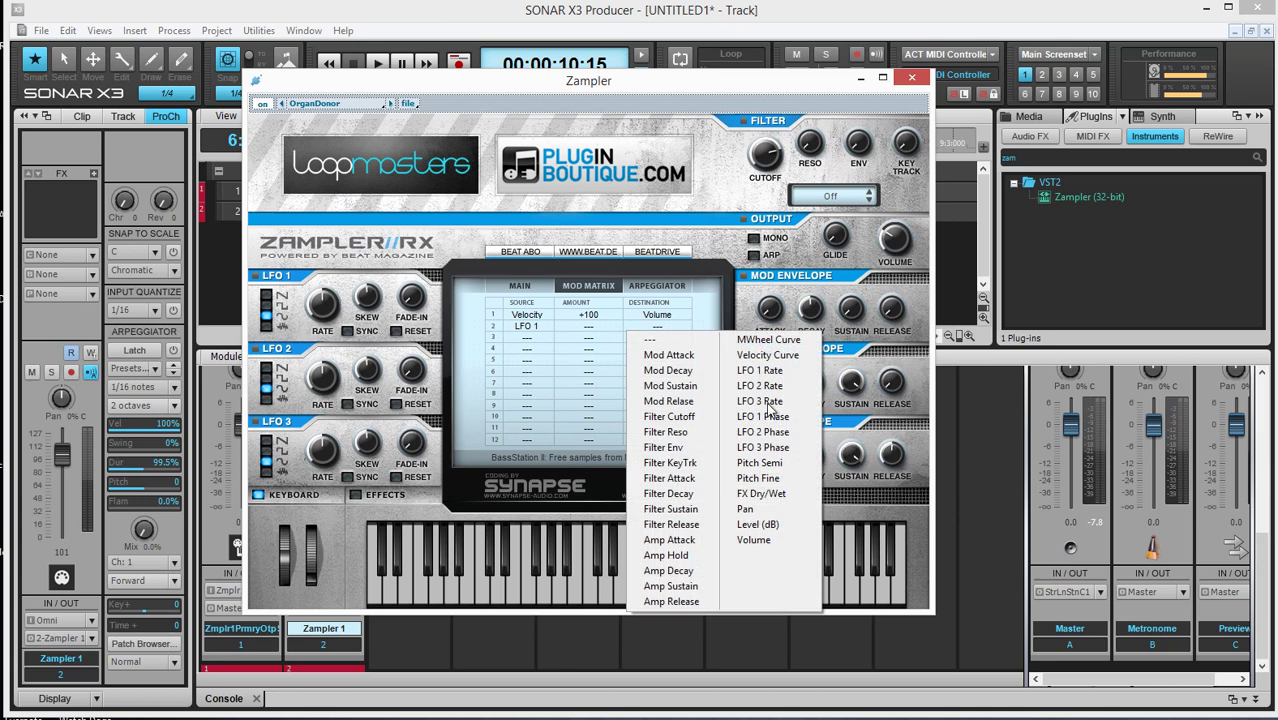
pyautogui.click(800, 470)
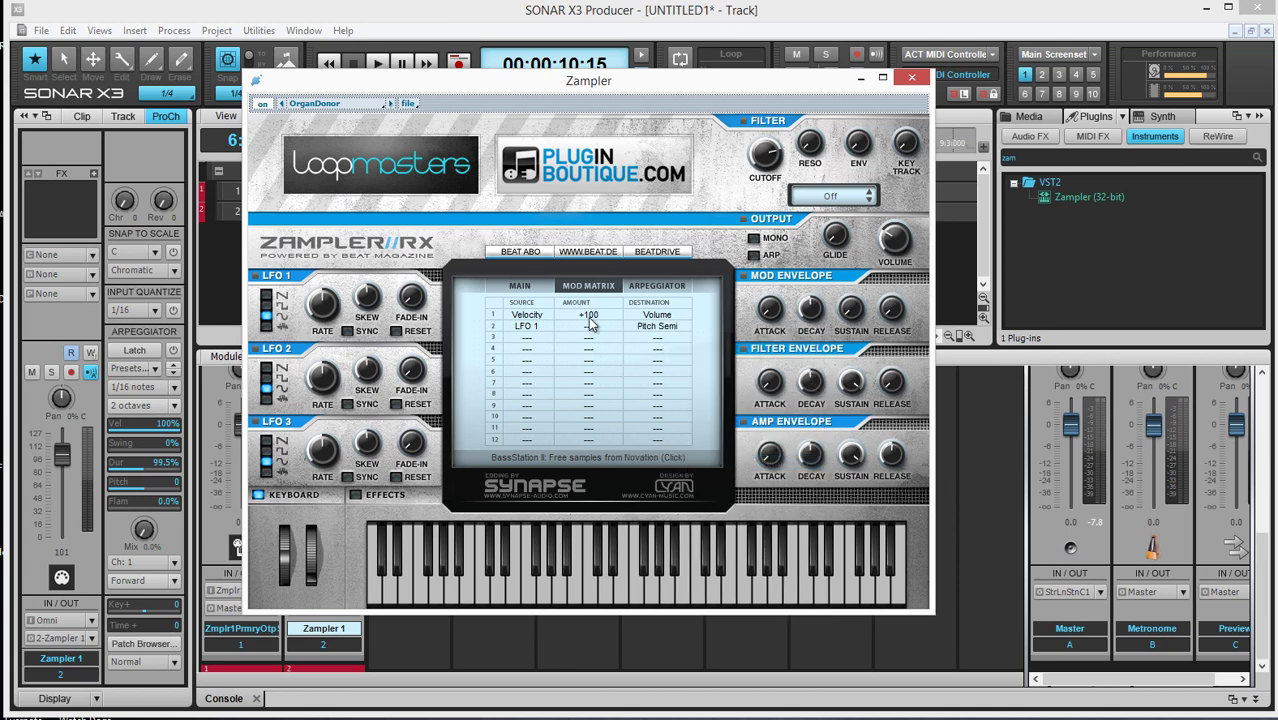
pyautogui.moveTo(590, 329); pyautogui.dragTo(594, 2)
# Play a Zampler keyboard note twice to hear the LFO pitch modulation
pyautogui.click(593, 588)
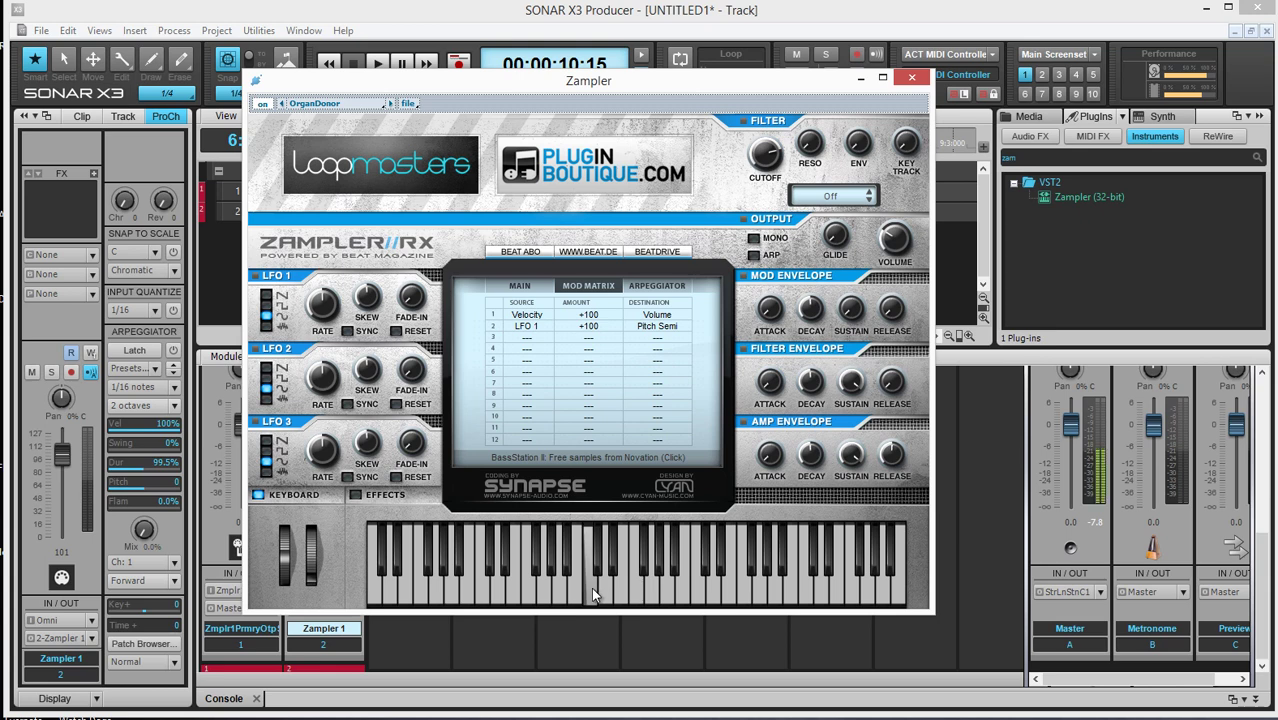
pyautogui.click(591, 587)
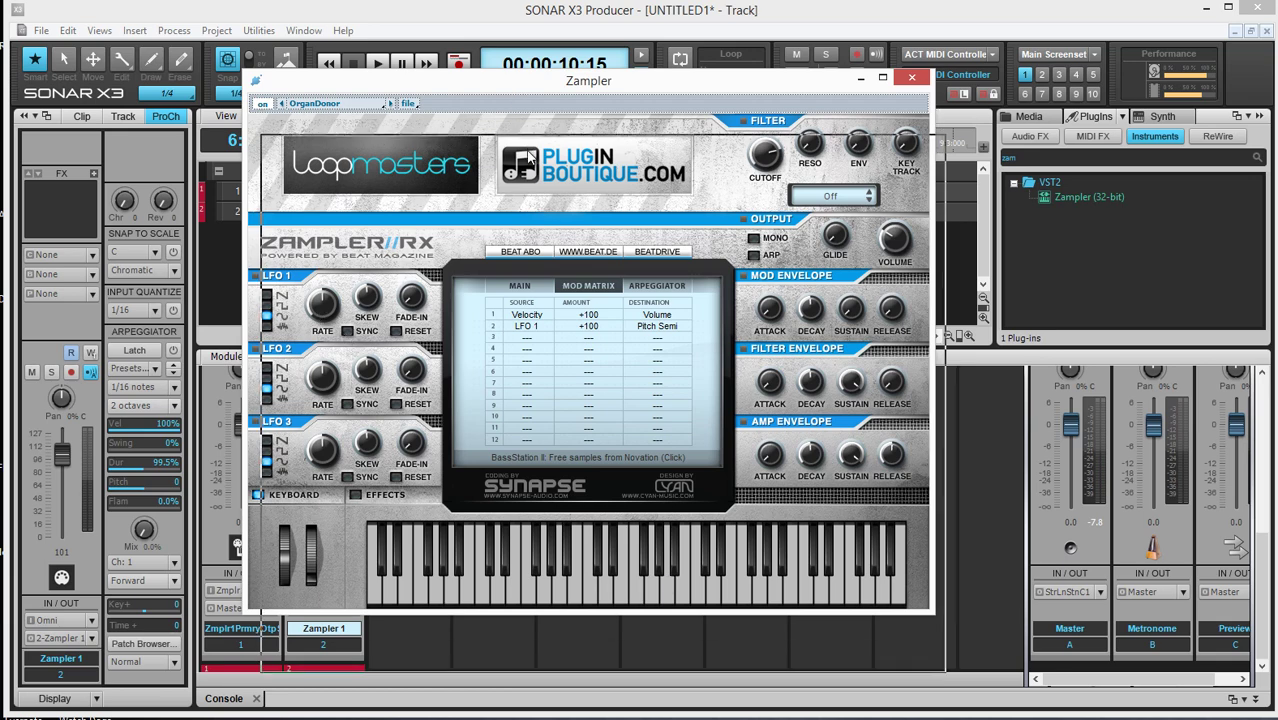
pyautogui.moveTo(512, 84); pyautogui.dragTo(528, 151)
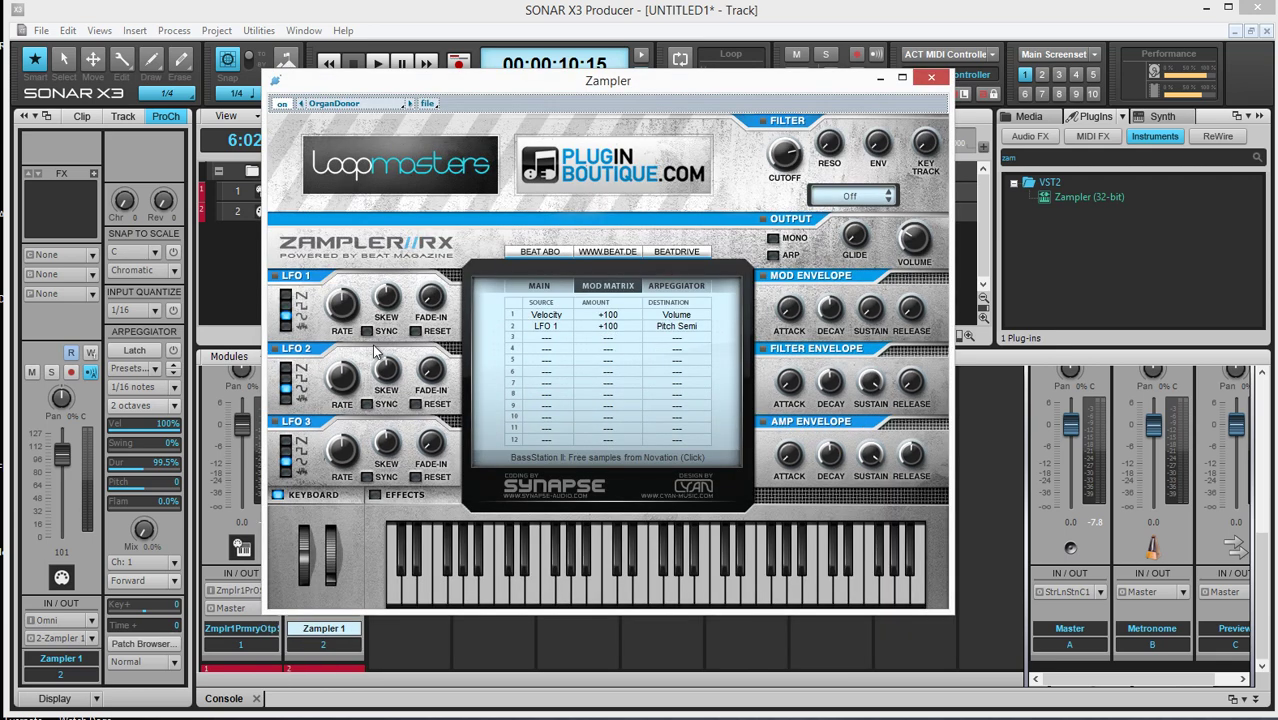
# Enable LFO 1 tempo sync and set its rate to 1/4
pyautogui.click(367, 331)
pyautogui.moveTo(343, 312); pyautogui.dragTo(349, 287)
pyautogui.click(367, 331)
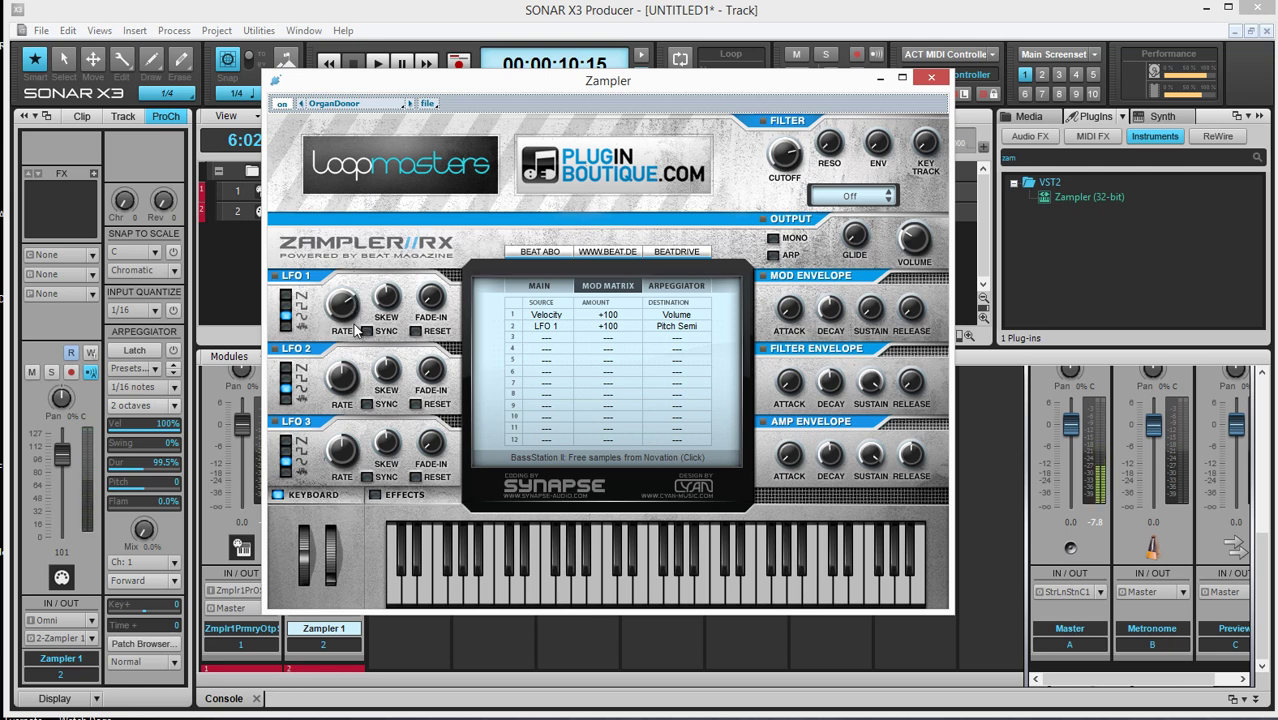
pyautogui.moveTo(344, 316)
pyautogui.mouseDown()
pyautogui.moveTo(339, 337)
pyautogui.moveTo(350, 292)
pyautogui.mouseUp()
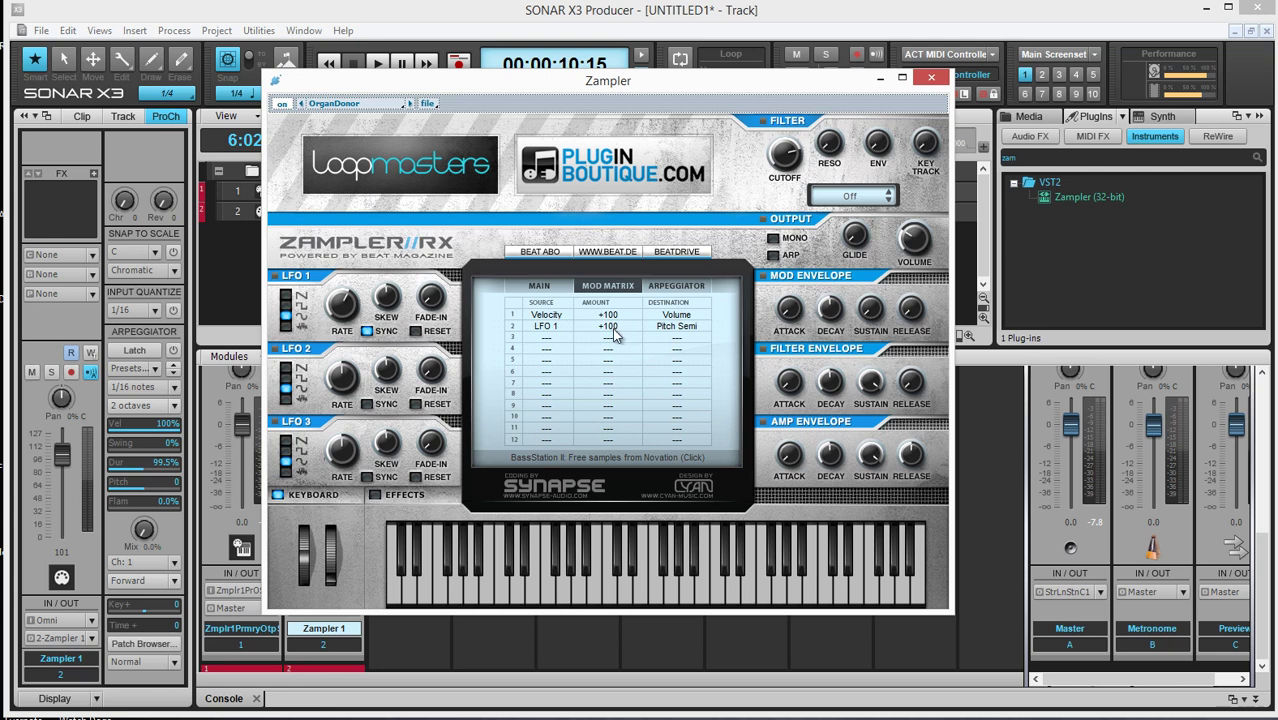
# Reduce LFO 1's Pitch Semi amount to +50 and enable LFO 1 RESET
pyautogui.moveTo(614, 334); pyautogui.dragTo(612, 374)
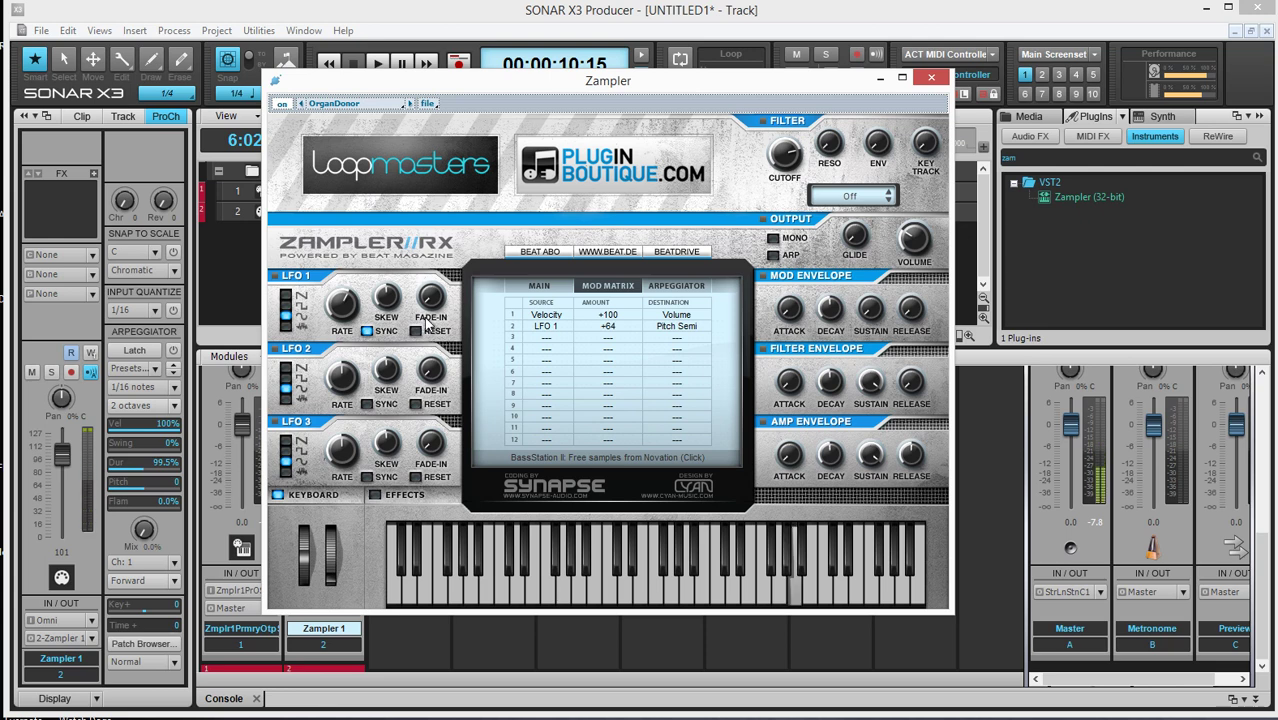
pyautogui.moveTo(608, 326); pyautogui.dragTo(619, 348)
pyautogui.click(416, 332)
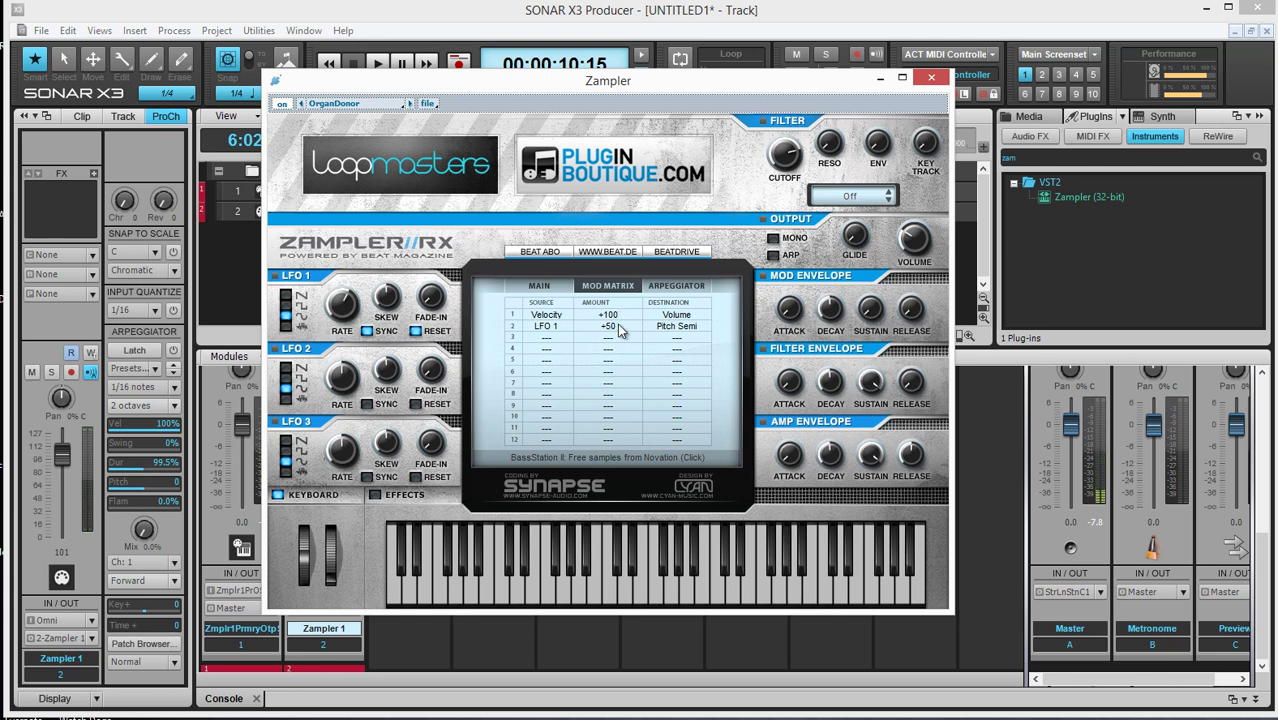
# Set LFO 1's Pitch Semi amount to -50 and slow its rate via 1/2 to 4/1
pyautogui.moveTo(610, 327); pyautogui.dragTo(614, 397)
pyautogui.moveTo(344, 318); pyautogui.dragTo(377, 350)
pyautogui.moveTo(345, 335); pyautogui.dragTo(352, 354)
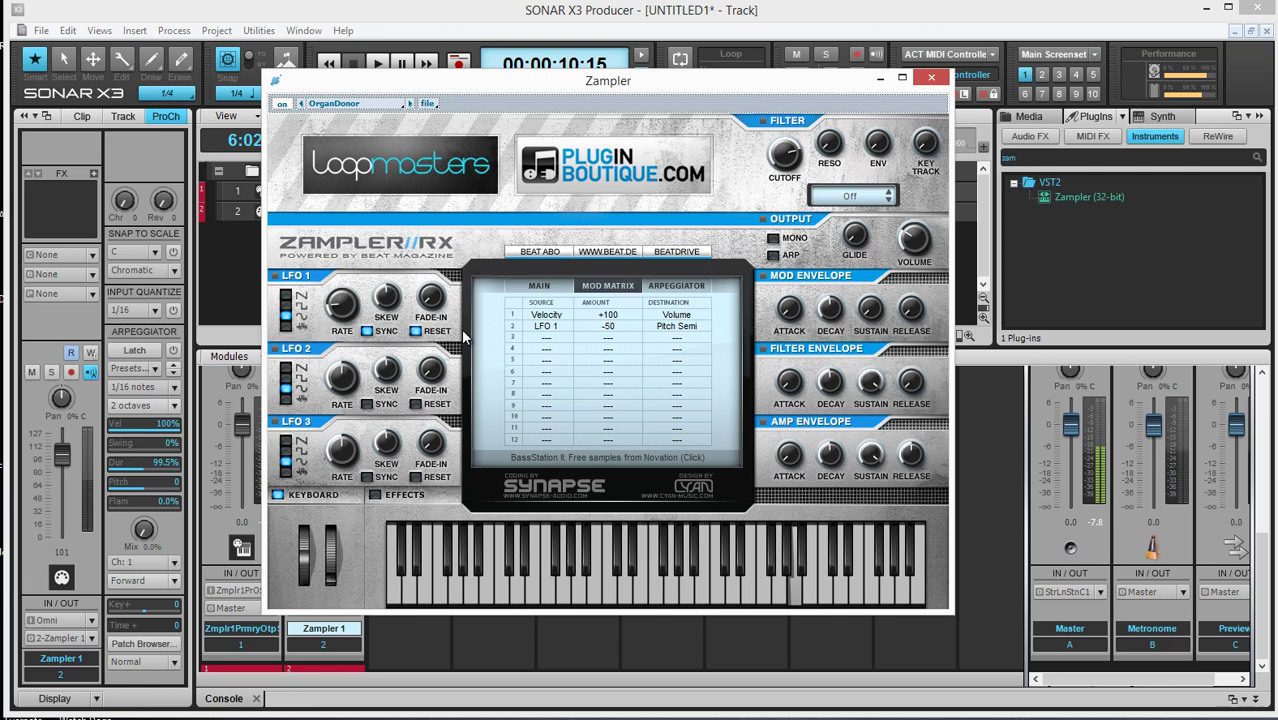
# Try LFO 1 rates 2/1 and 8/1T, settle on 4/1, and set output volume to 57
pyautogui.moveTo(341, 316)
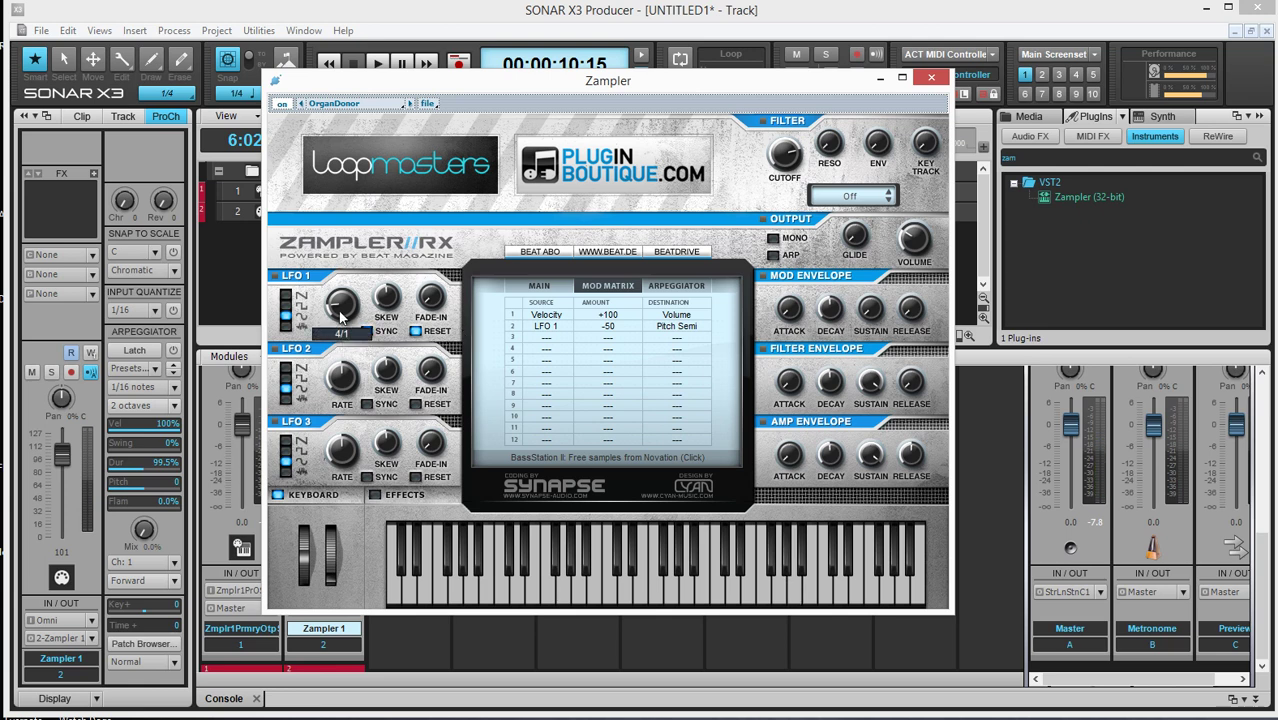
pyautogui.moveTo(345, 310); pyautogui.dragTo(354, 300)
pyautogui.moveTo(340, 304); pyautogui.dragTo(352, 340)
pyautogui.moveTo(355, 312); pyautogui.dragTo(358, 290)
pyautogui.moveTo(905, 234); pyautogui.dragTo(923, 212)
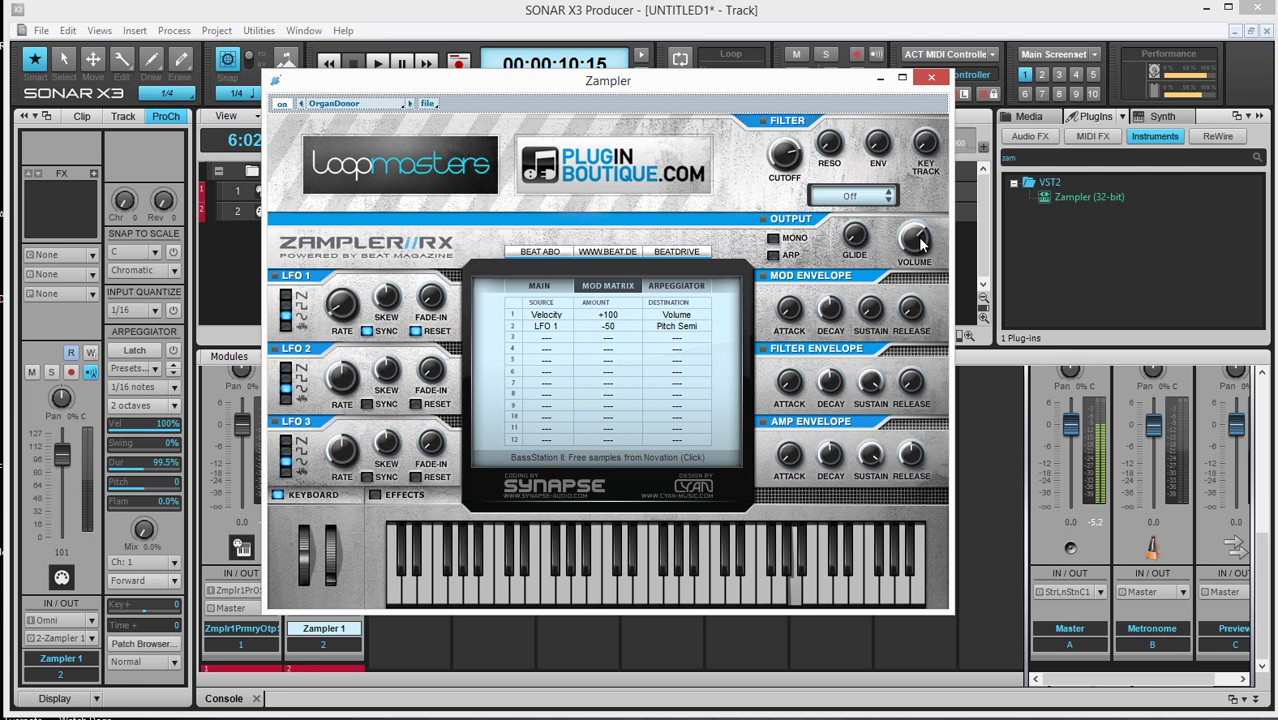
pyautogui.moveTo(921, 243); pyautogui.dragTo(919, 260)
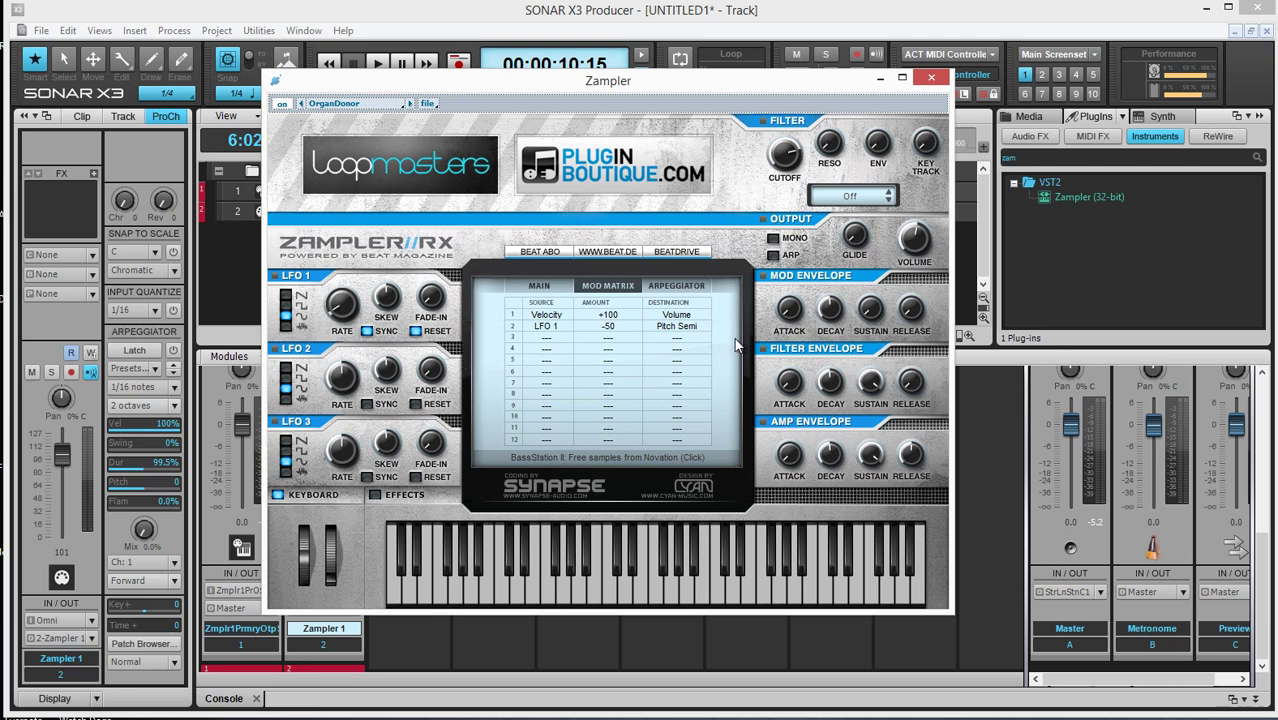
# Clear row 2's LFO 1 source to --- and set row 3's source to MWheel
pyautogui.click(550, 287)
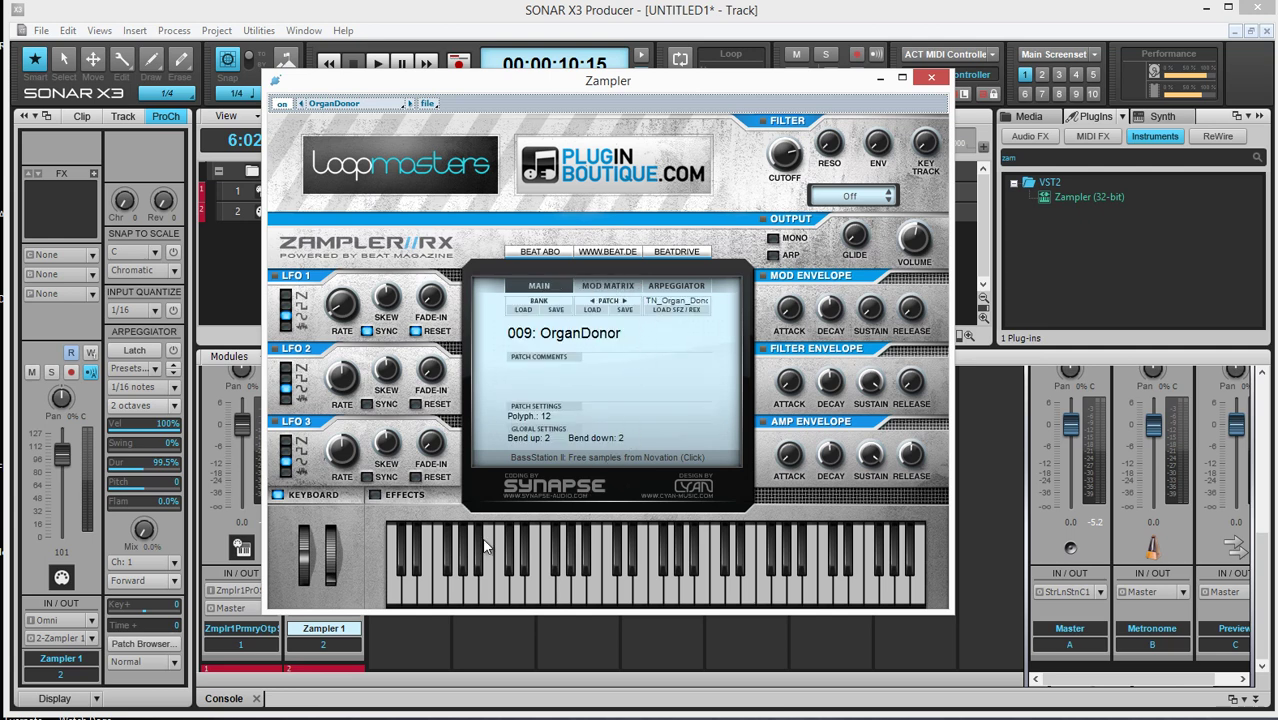
pyautogui.click(629, 288)
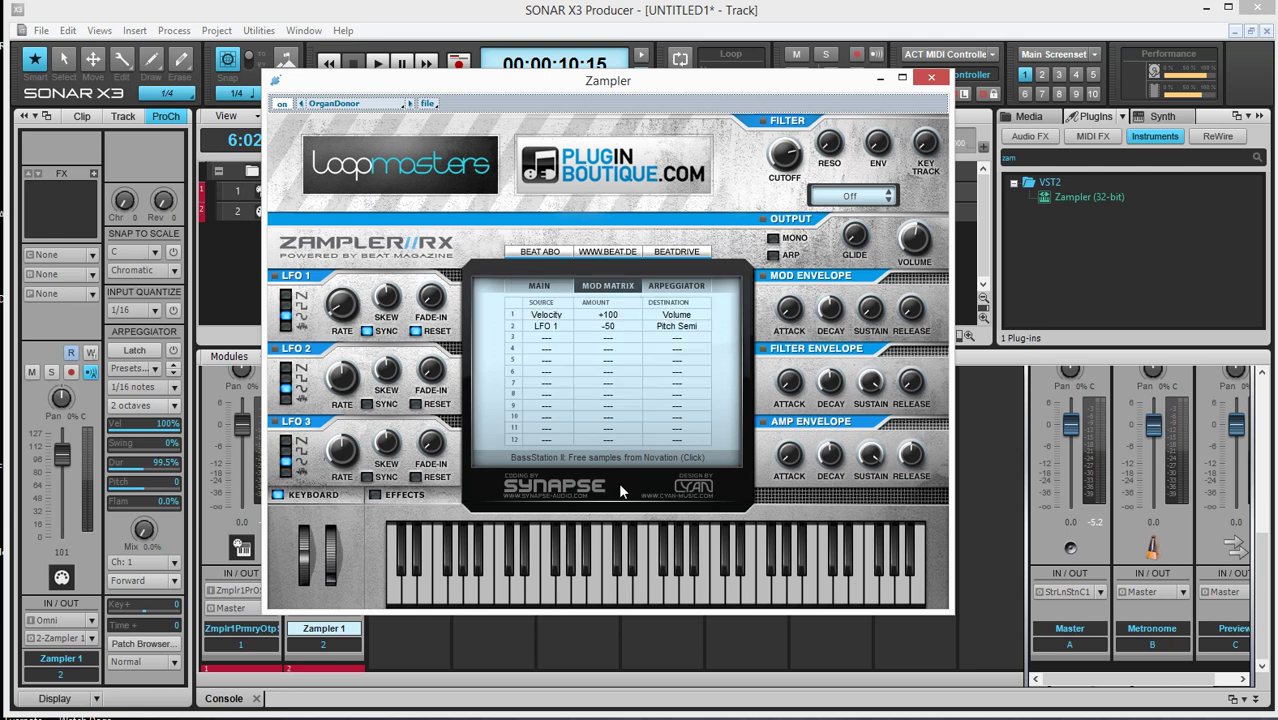
pyautogui.click(543, 333)
pyautogui.click(565, 332)
pyautogui.click(545, 340)
# Route row 3's MWheel to Pitch Semi at -52 and test the mod wheel during notes
pyautogui.click(688, 338)
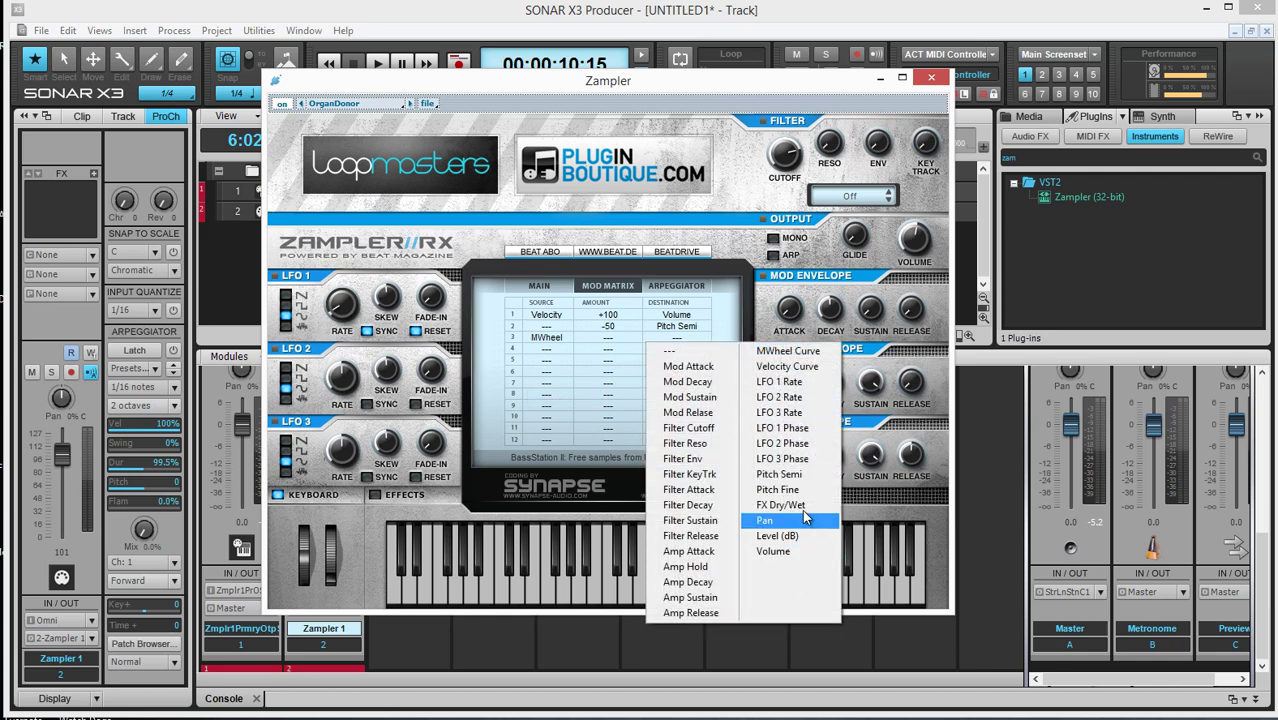
pyautogui.click(801, 477)
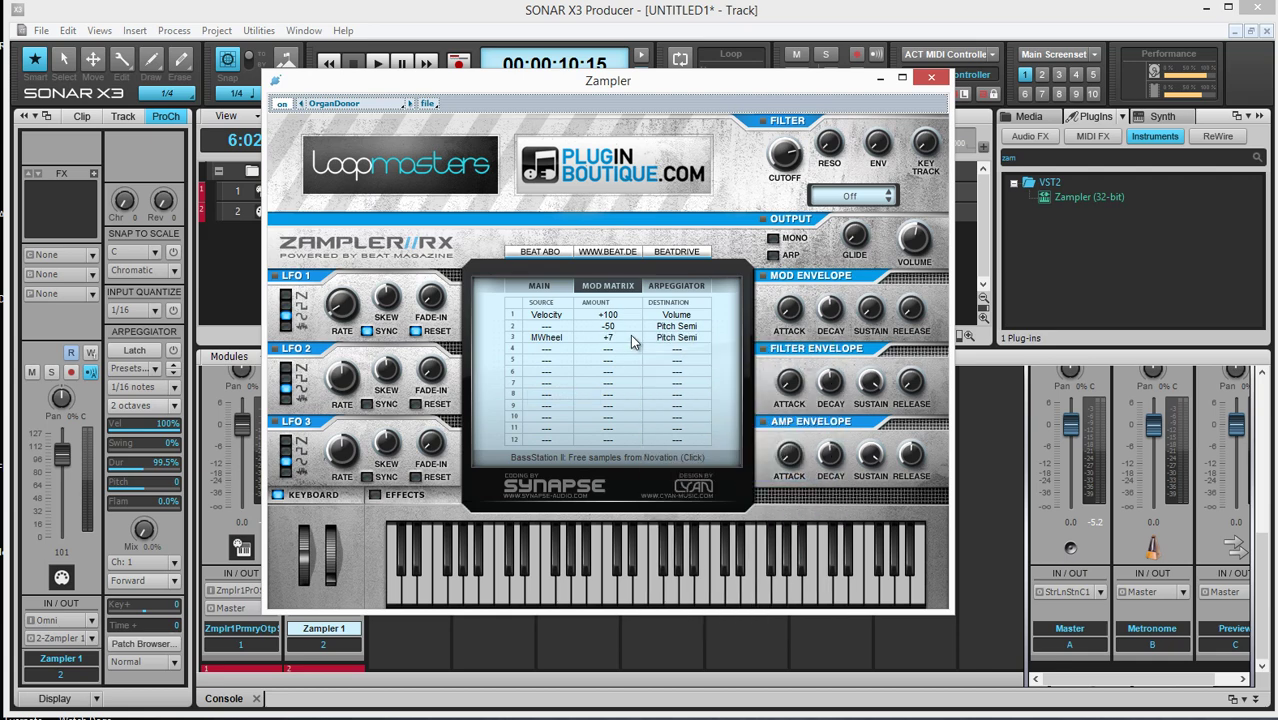
pyautogui.moveTo(639, 335); pyautogui.dragTo(664, 276)
pyautogui.moveTo(630, 336); pyautogui.dragTo(599, 469)
pyautogui.moveTo(303, 553); pyautogui.dragTo(301, 571)
pyautogui.moveTo(334, 580)
pyautogui.mouseDown()
pyautogui.moveTo(334, 562)
pyautogui.moveTo(334, 578)
pyautogui.mouseUp()
# Set row 2's Pitch Semi amount to -52 and the MWheel→Pitch Semi amount to +89, testing with the mod wheel
pyautogui.moveTo(610, 346); pyautogui.dragTo(658, 204)
pyautogui.moveTo(613, 347); pyautogui.dragTo(637, 270)
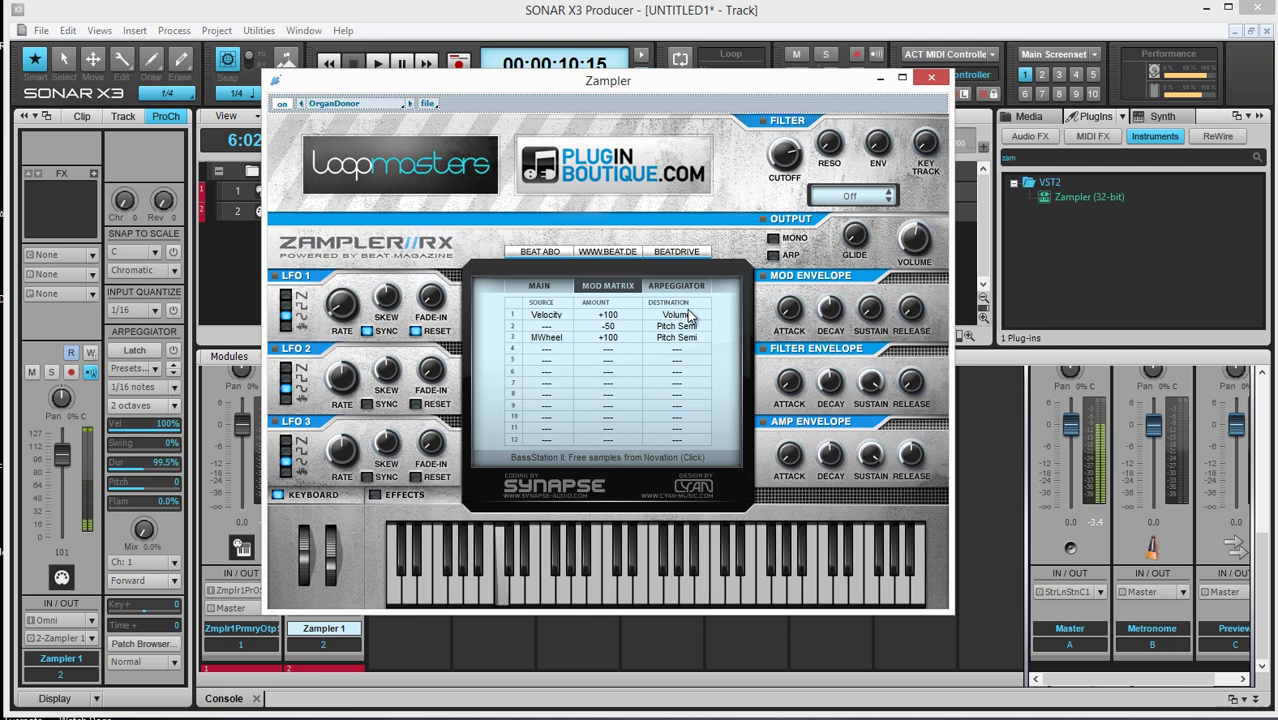
pyautogui.moveTo(617, 331); pyautogui.dragTo(617, 339)
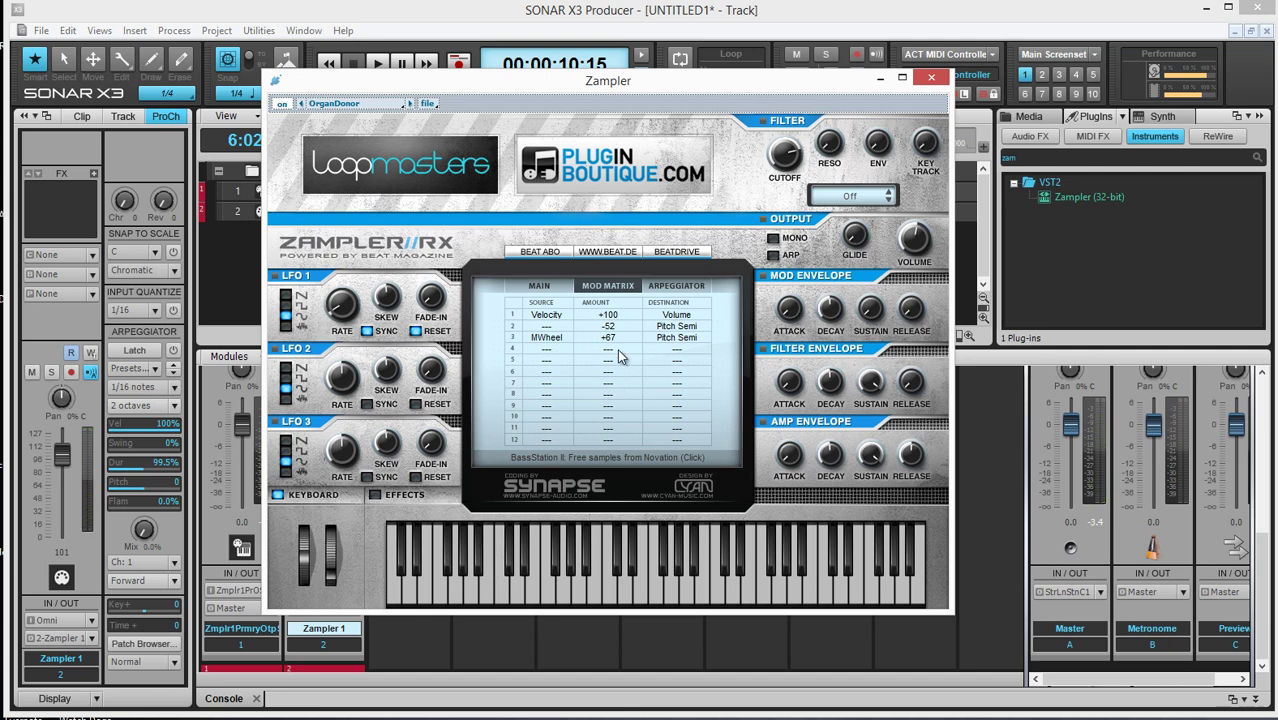
pyautogui.moveTo(333, 589)
pyautogui.mouseDown()
pyautogui.moveTo(333, 556)
pyautogui.moveTo(337, 571)
pyautogui.mouseUp()
pyautogui.moveTo(608, 338)
pyautogui.mouseDown()
pyautogui.moveTo(604, 354)
pyautogui.moveTo(618, 345)
pyautogui.mouseUp()
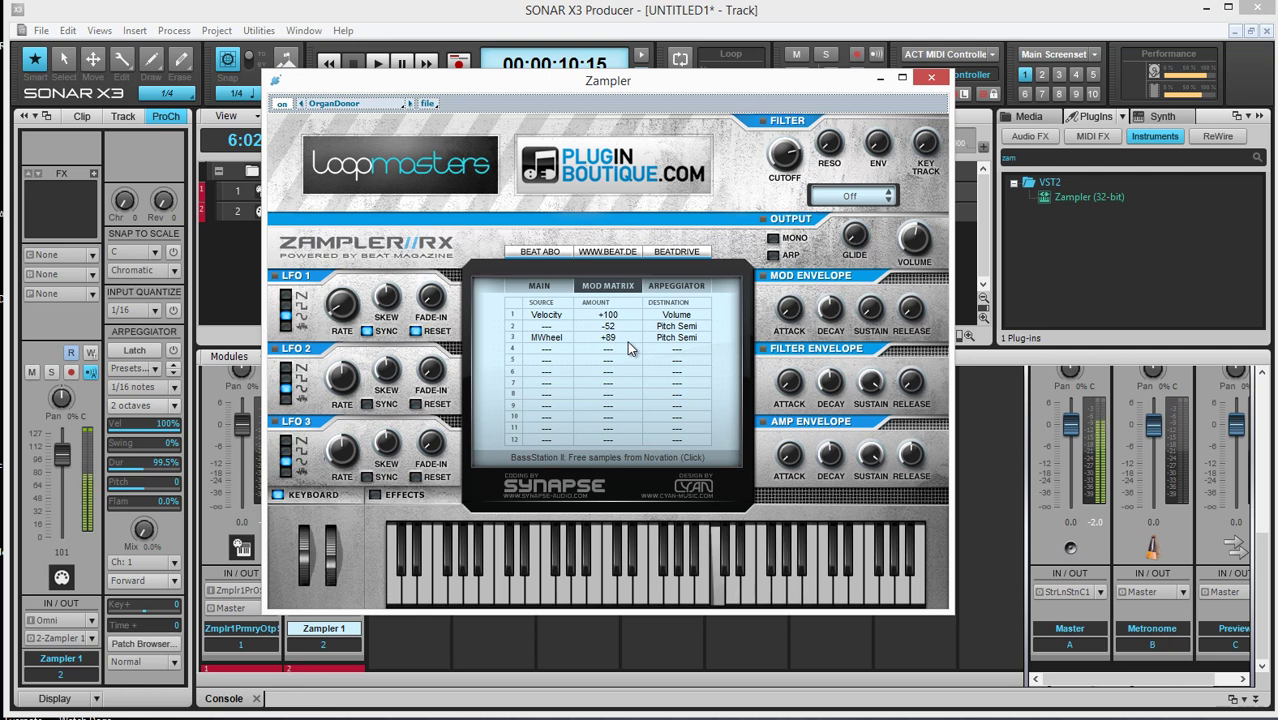
# Choose LFO 1 as row 2's source so it drives Pitch Semi at -52
pyautogui.click(553, 336)
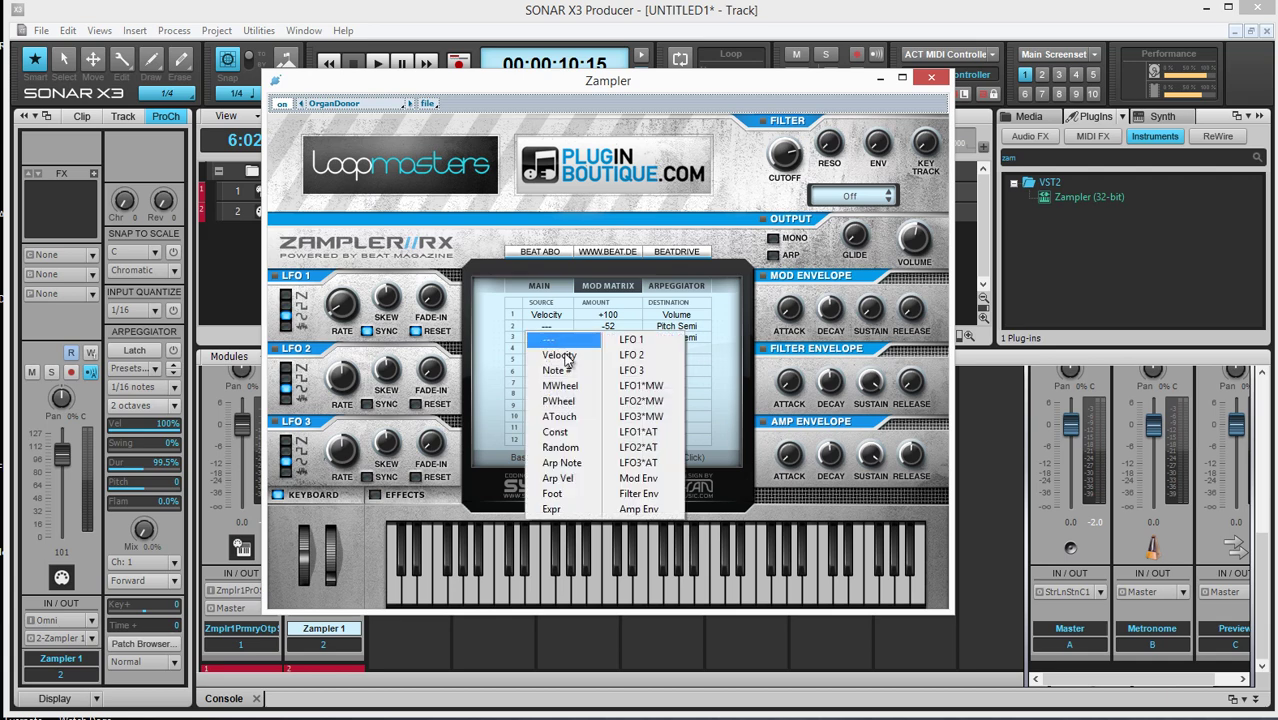
pyautogui.click(660, 346)
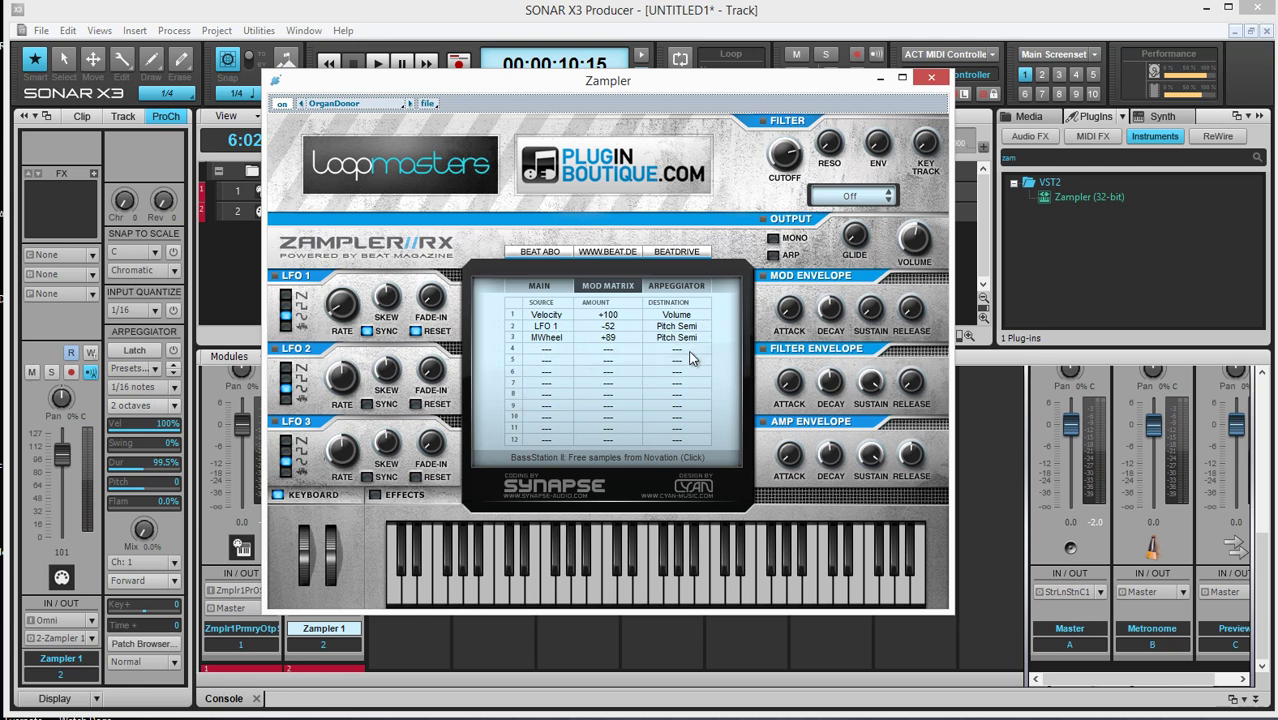
# Set row 3's source to '---', and route LFO 2 to Volume in row 4
pyautogui.click(550, 340)
pyautogui.click(672, 410)
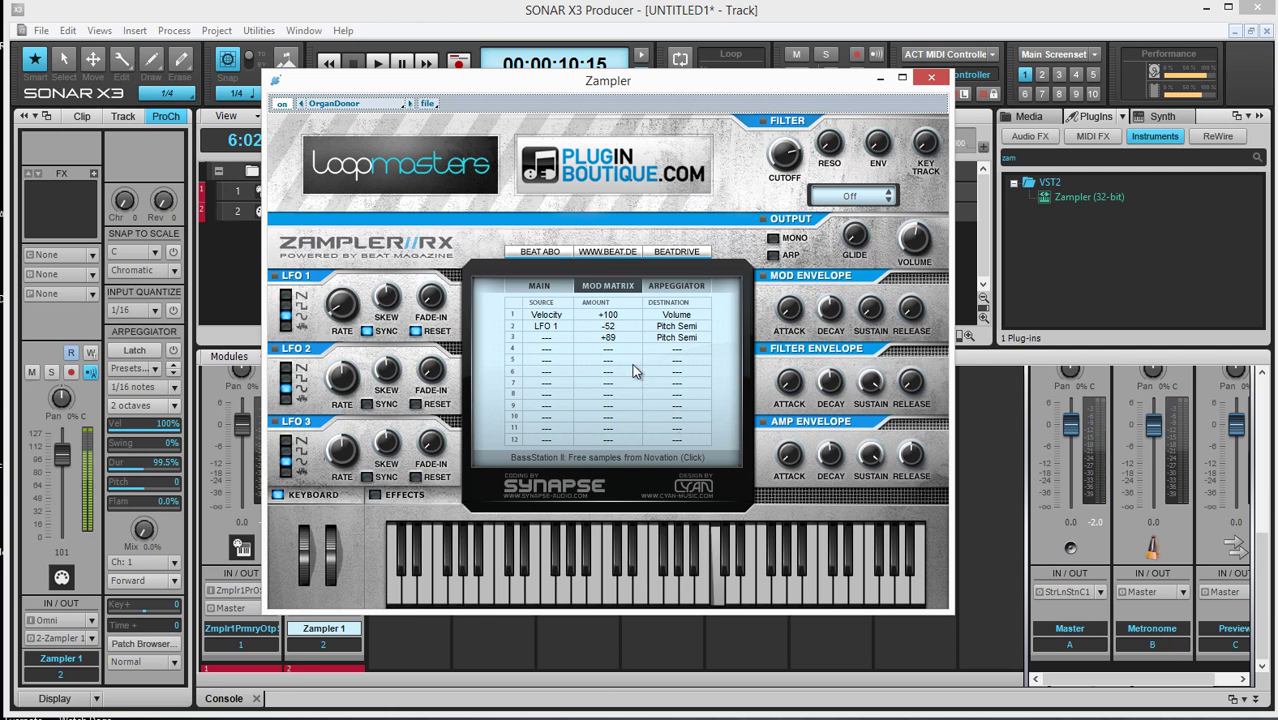
pyautogui.click(548, 342)
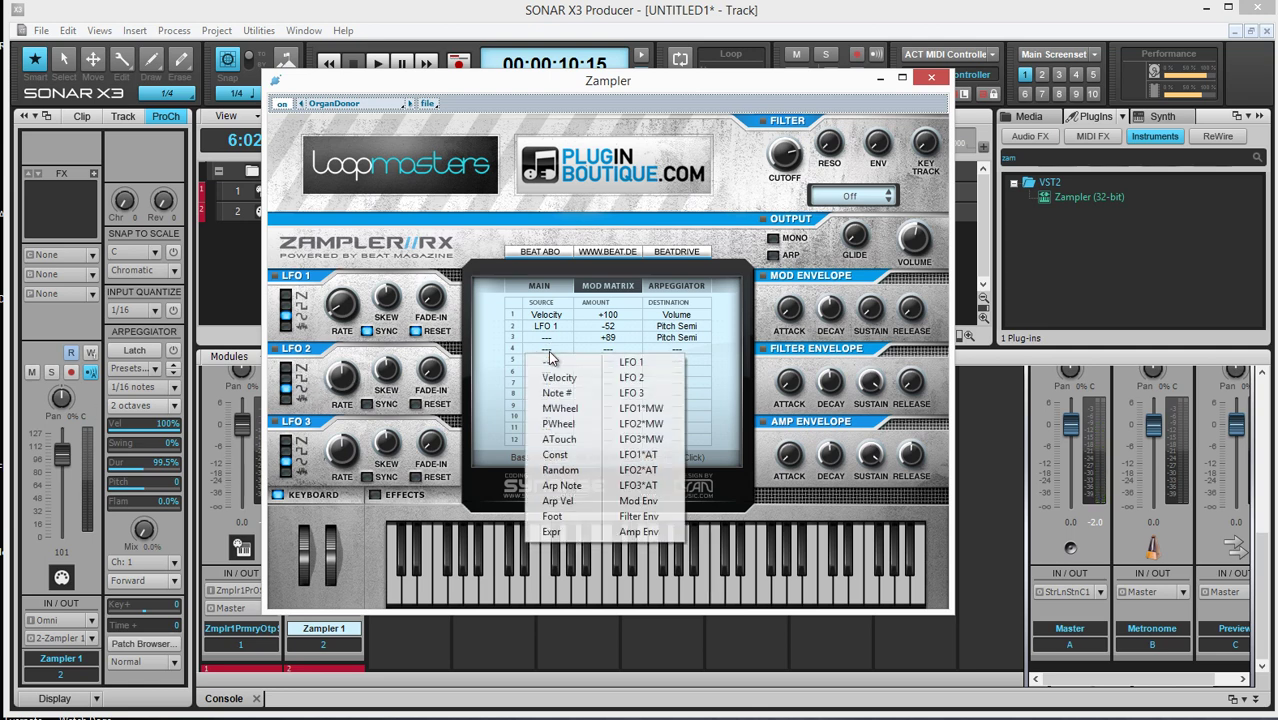
pyautogui.click(630, 380)
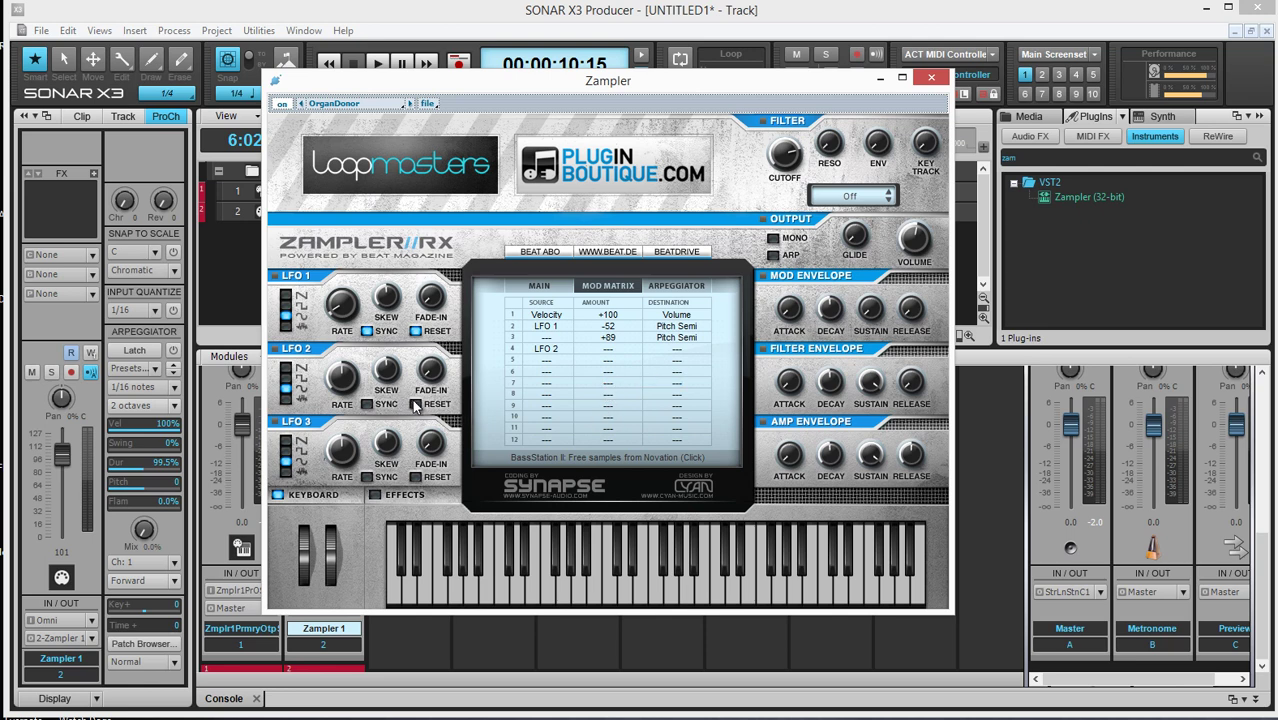
pyautogui.click(680, 350)
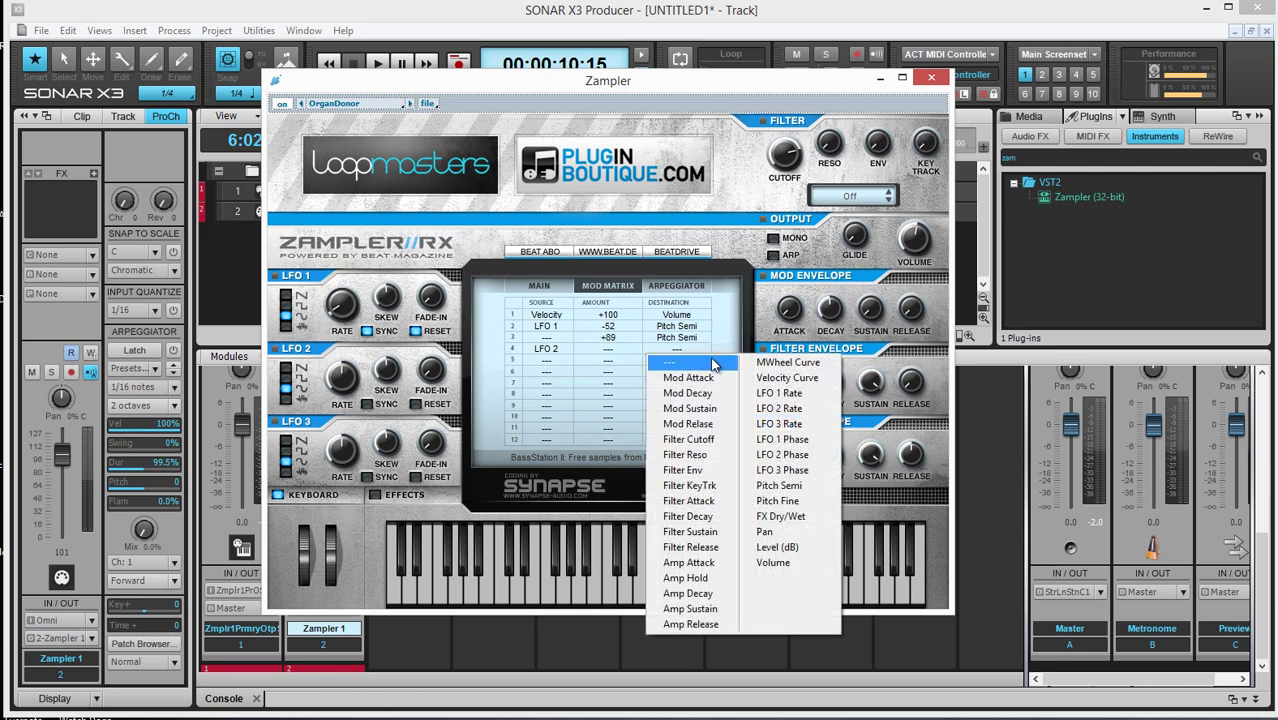
pyautogui.click(772, 563)
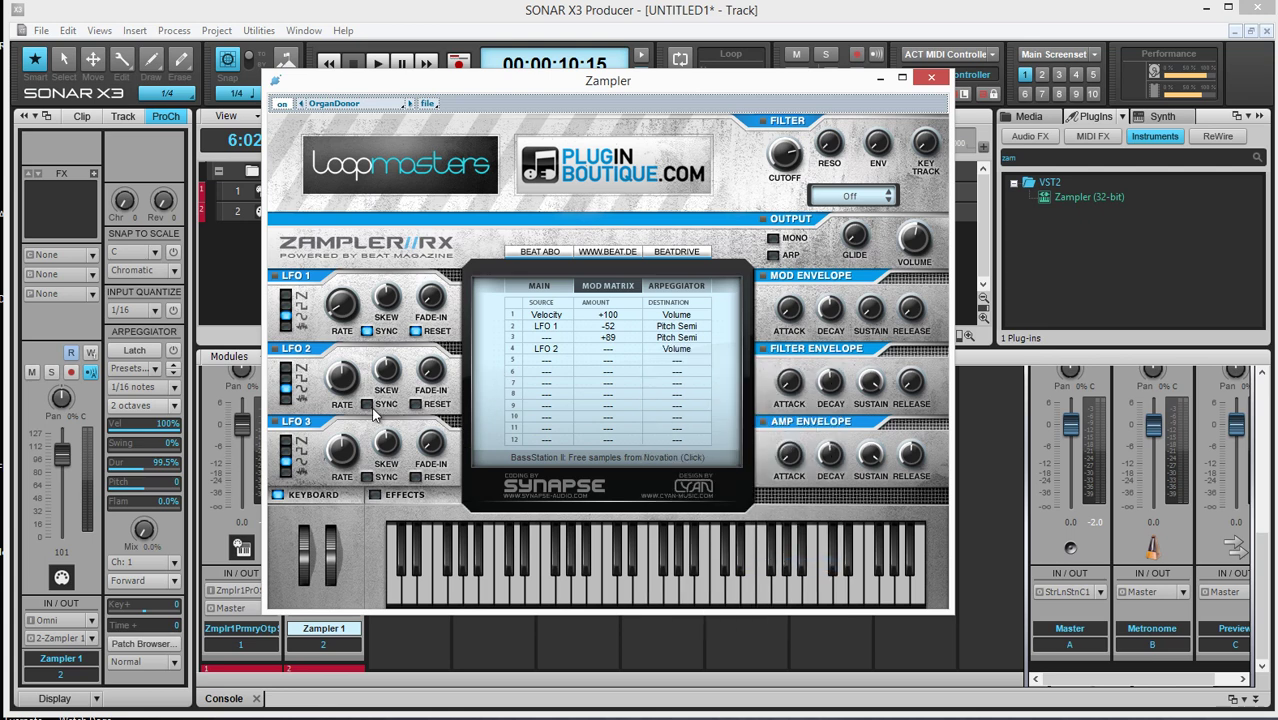
# Push row 4's LFO 2→Volume amount to +100 and adjust LFO 2's tempo-synced rate
pyautogui.moveTo(354, 390); pyautogui.dragTo(378, 333)
pyautogui.moveTo(613, 350); pyautogui.dragTo(637, 276)
pyautogui.moveTo(647, 227); pyautogui.dragTo(652, 190)
pyautogui.click(366, 404)
pyautogui.moveTo(341, 378); pyautogui.dragTo(365, 392)
pyautogui.click(366, 404)
pyautogui.moveTo(608, 354); pyautogui.dragTo(597, 86)
pyautogui.moveTo(343, 385); pyautogui.dragTo(366, 410)
pyautogui.moveTo(342, 376); pyautogui.dragTo(397, 376)
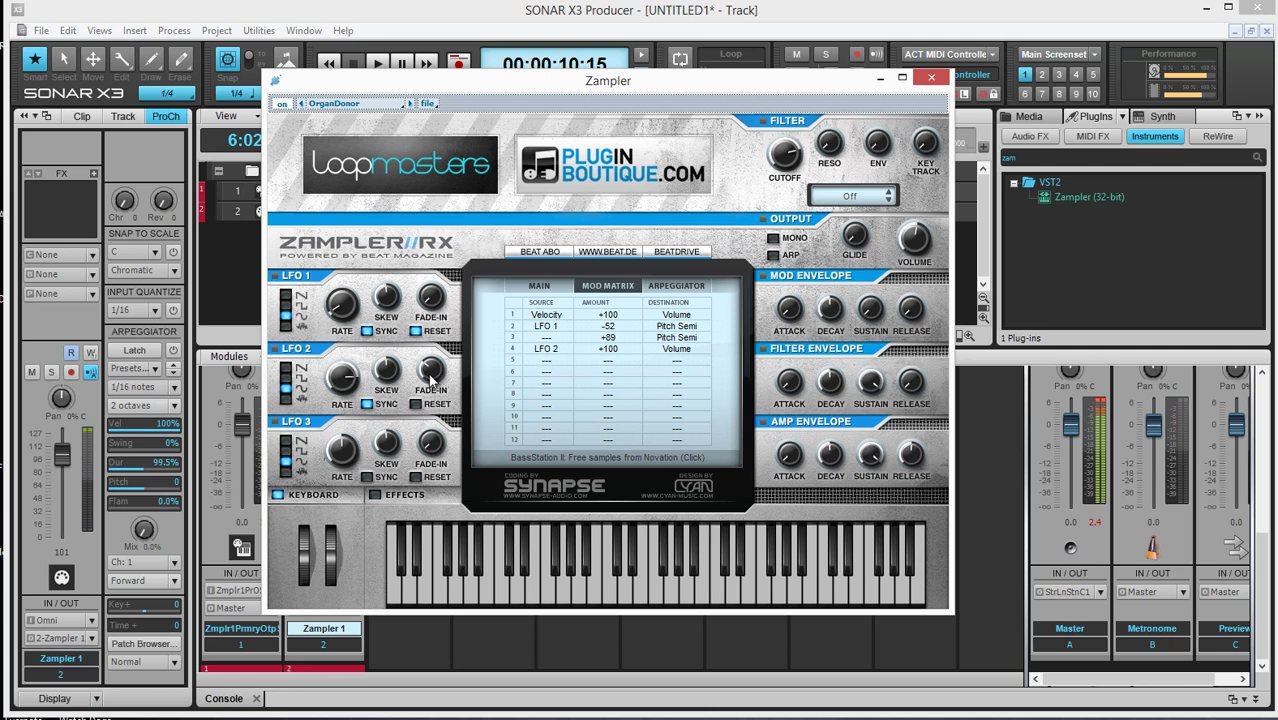
# Turn LFO 2's FADE-IN up through 0.88 s and 1.65 s to about 3.08 s
pyautogui.moveTo(436, 380); pyautogui.dragTo(435, 327)
pyautogui.moveTo(433, 378); pyautogui.dragTo(437, 350)
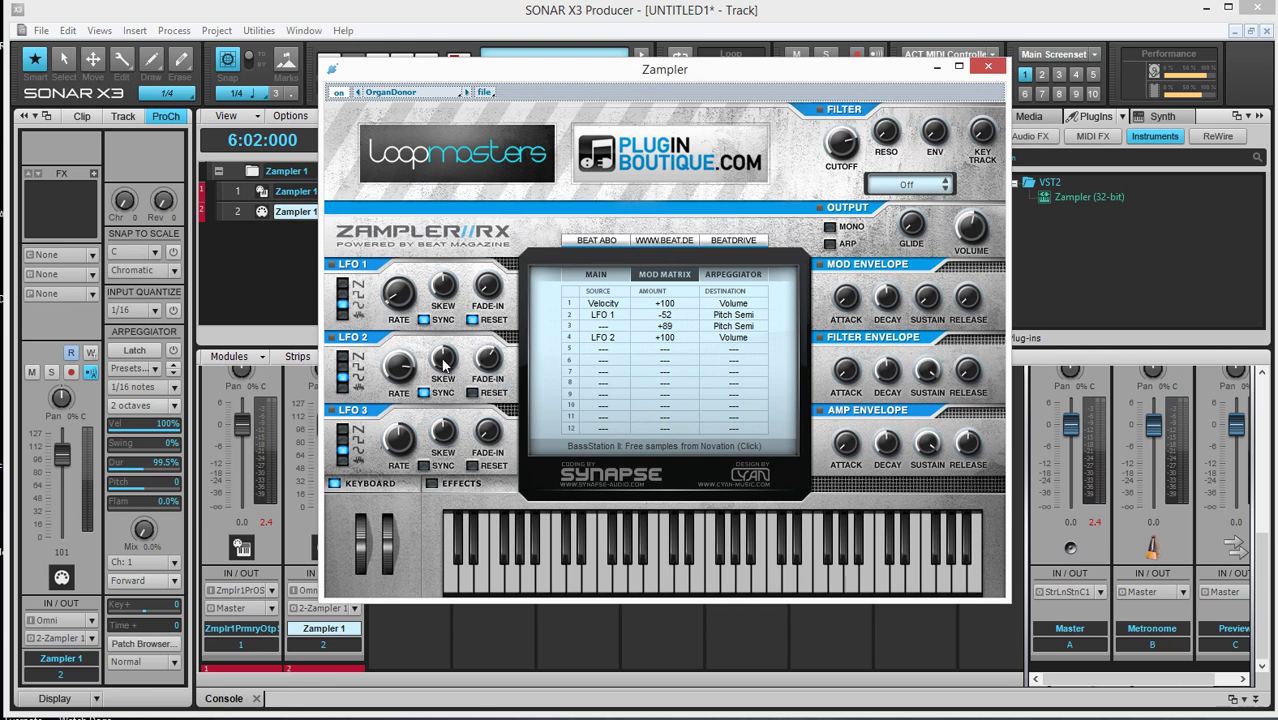
pyautogui.moveTo(405, 368)
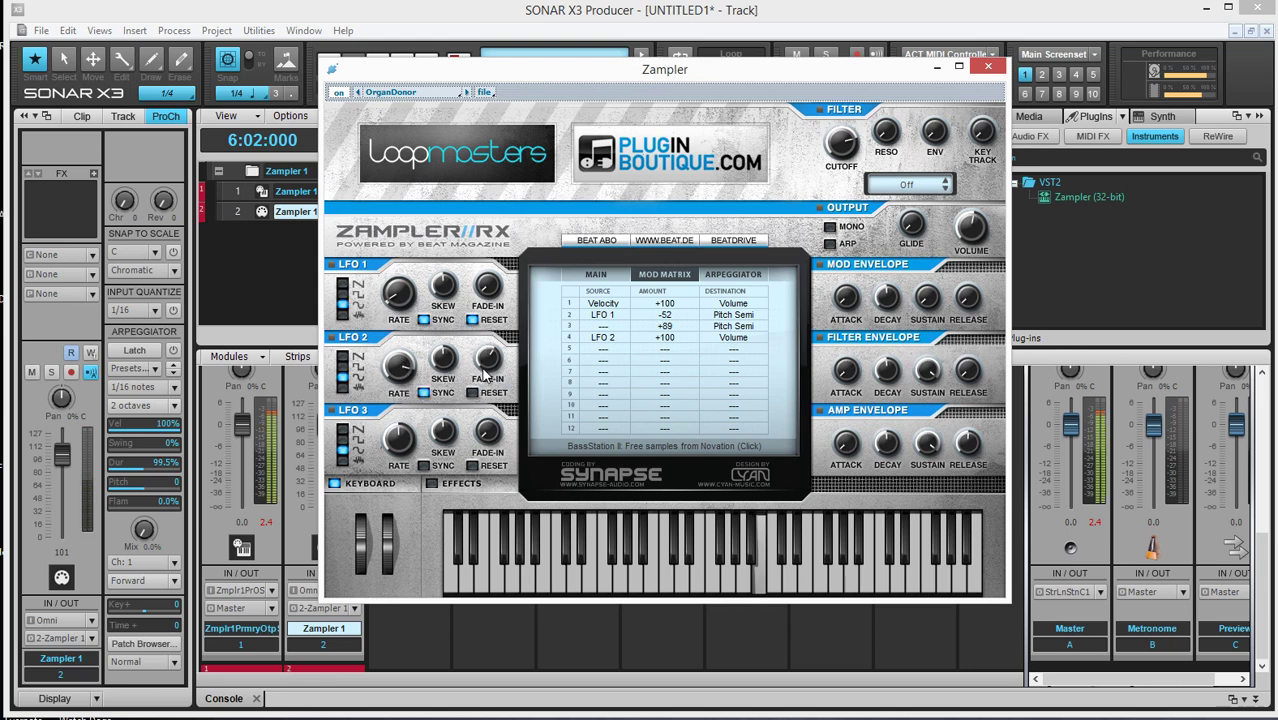
pyautogui.moveTo(485, 374); pyautogui.dragTo(503, 337)
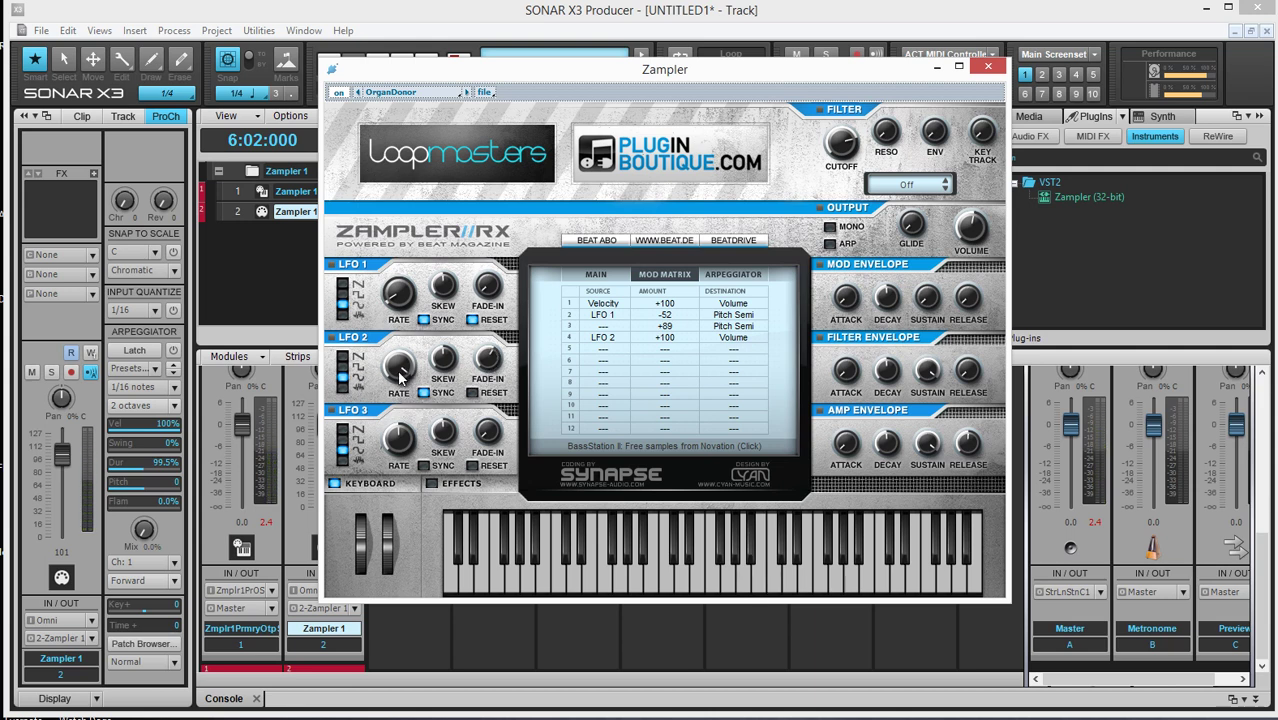
# Slow LFO 2's rate to about 1/2 and display the Drive, EQ, Phaser/Chorus, Delay and Reverb effects
pyautogui.moveTo(398, 376); pyautogui.dragTo(400, 474)
pyautogui.moveTo(410, 292); pyautogui.dragTo(410, 293)
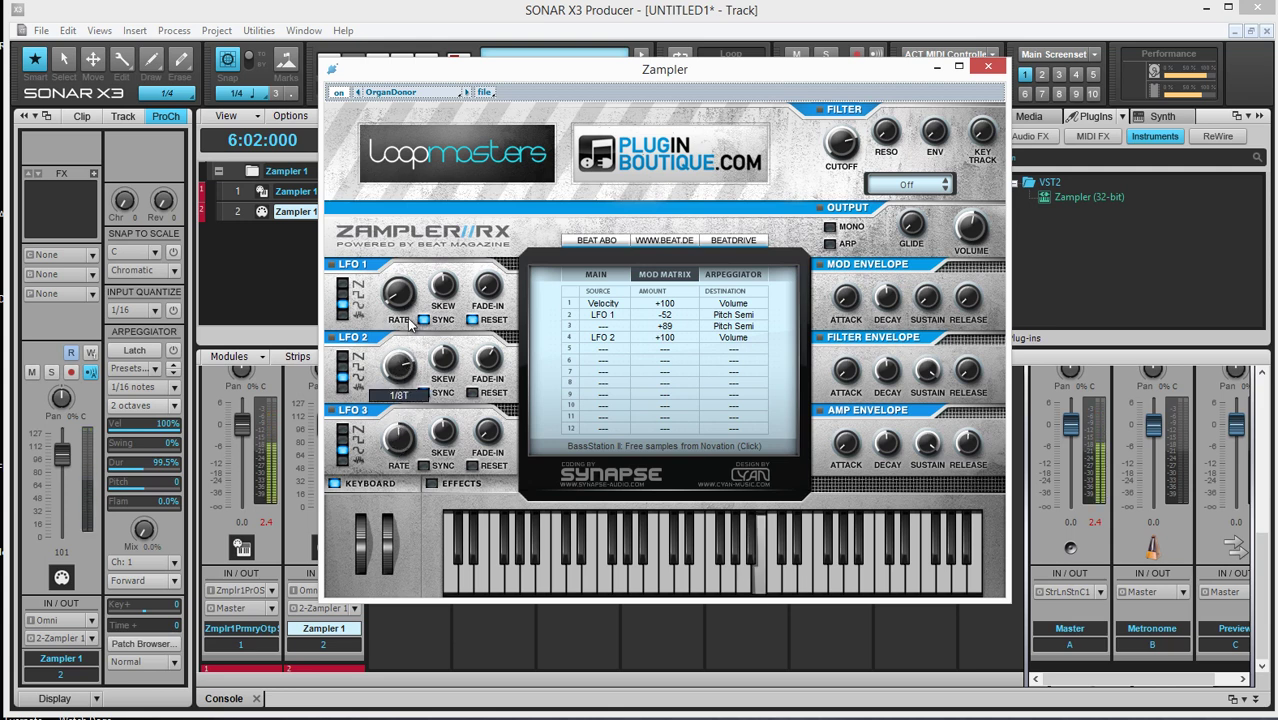
pyautogui.moveTo(413, 372); pyautogui.dragTo(411, 385)
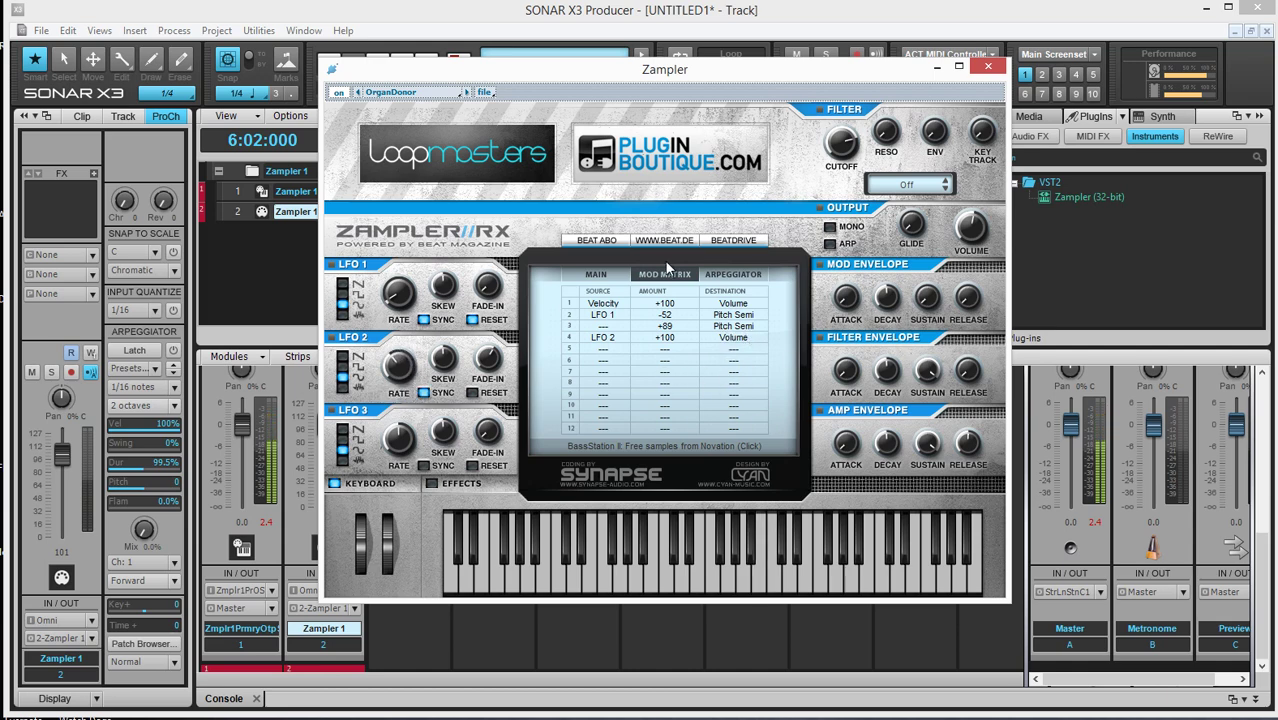
pyautogui.click(437, 484)
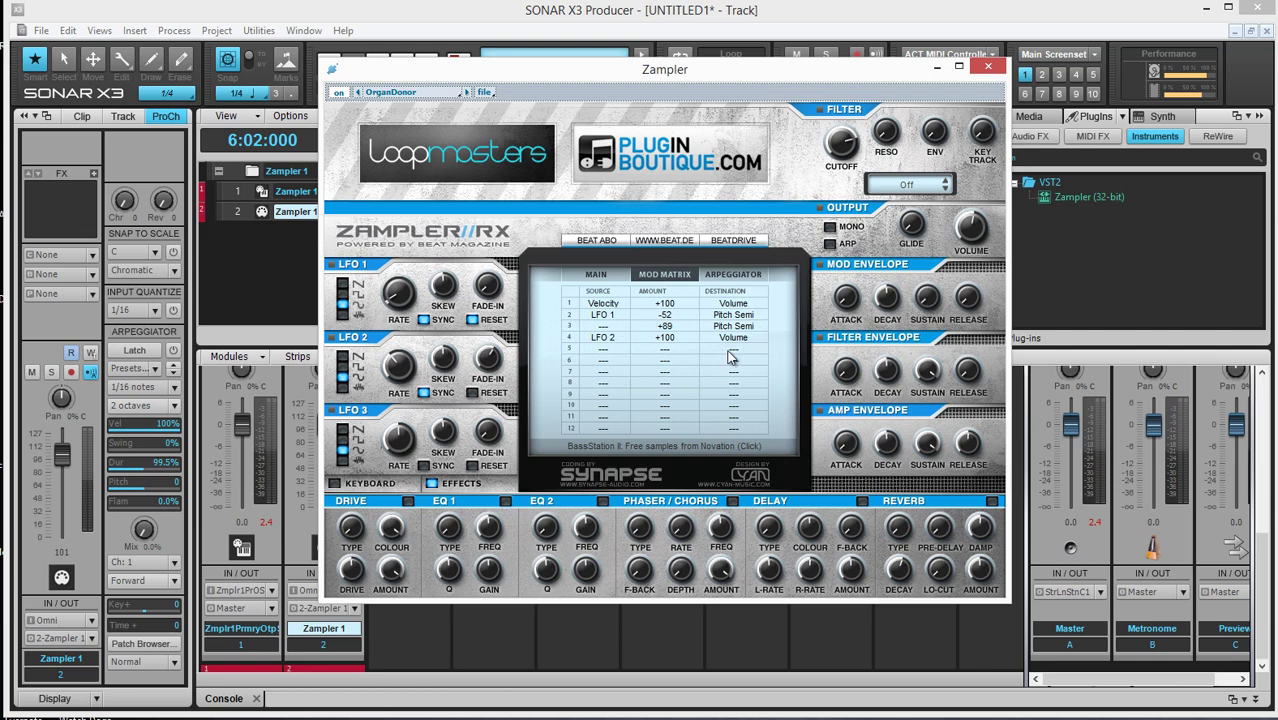
pyautogui.click(607, 368)
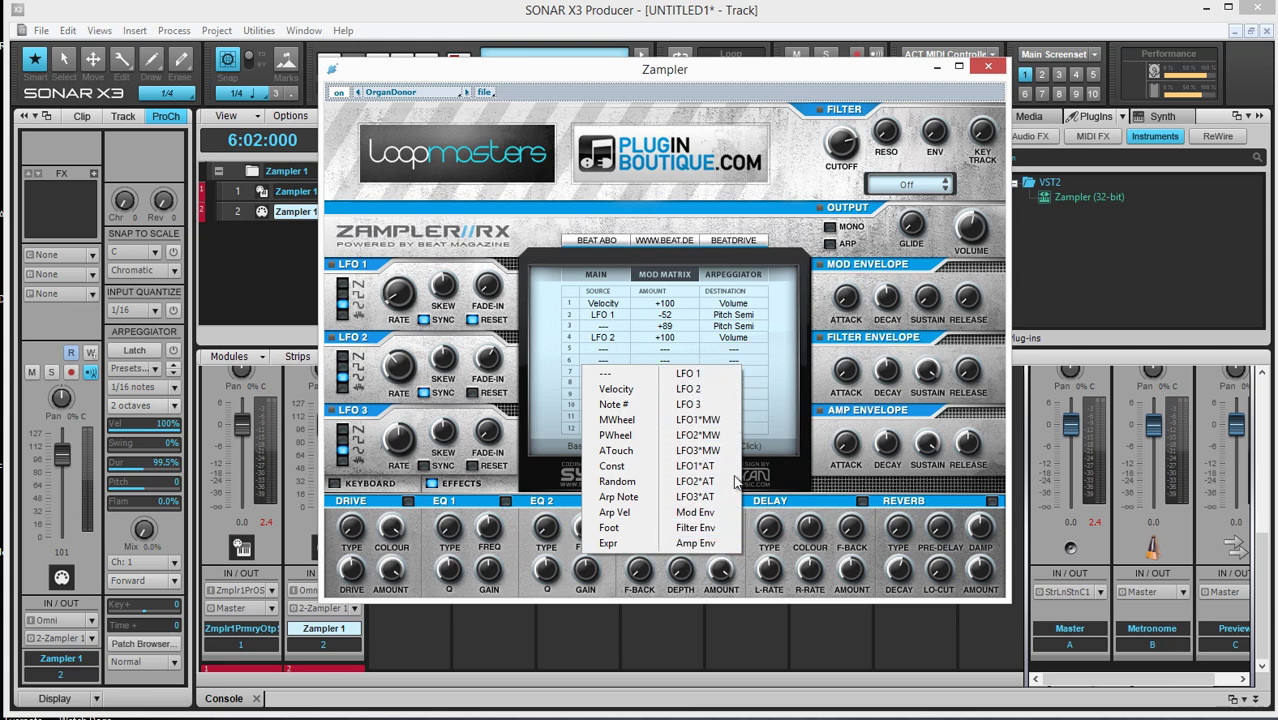
pyautogui.click(882, 240)
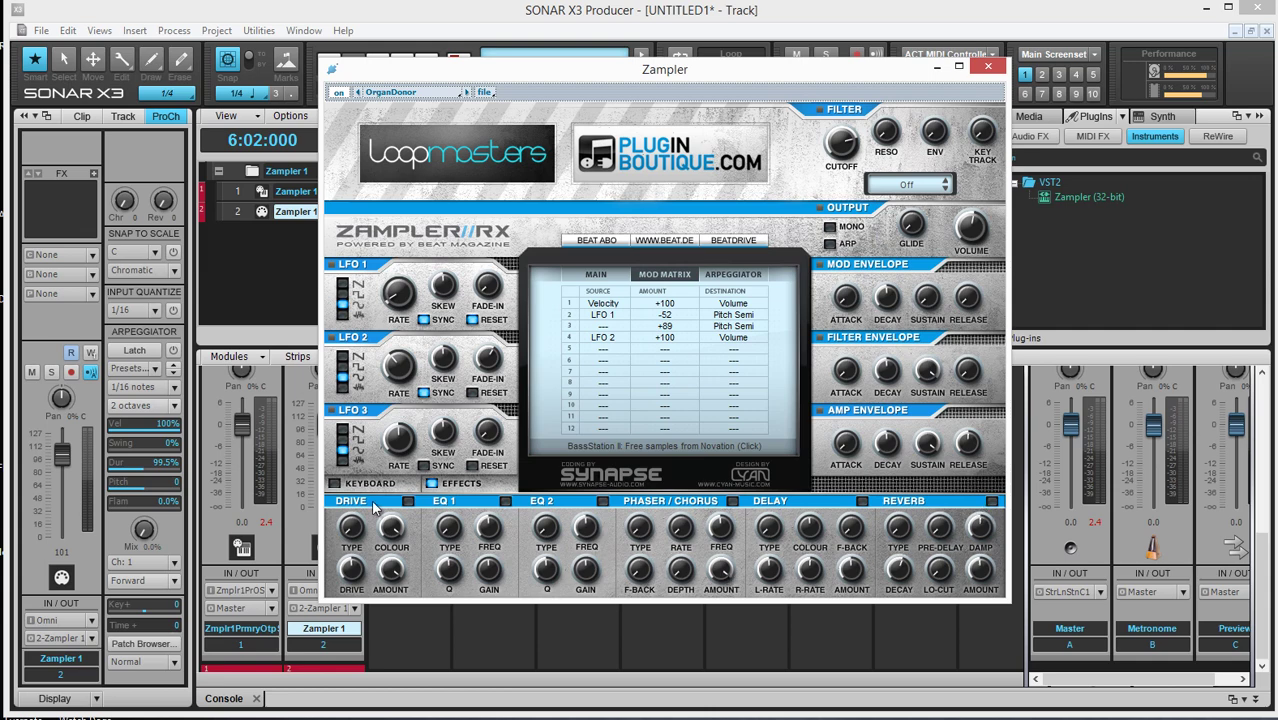
pyautogui.click(373, 484)
pyautogui.click(468, 483)
pyautogui.click(722, 348)
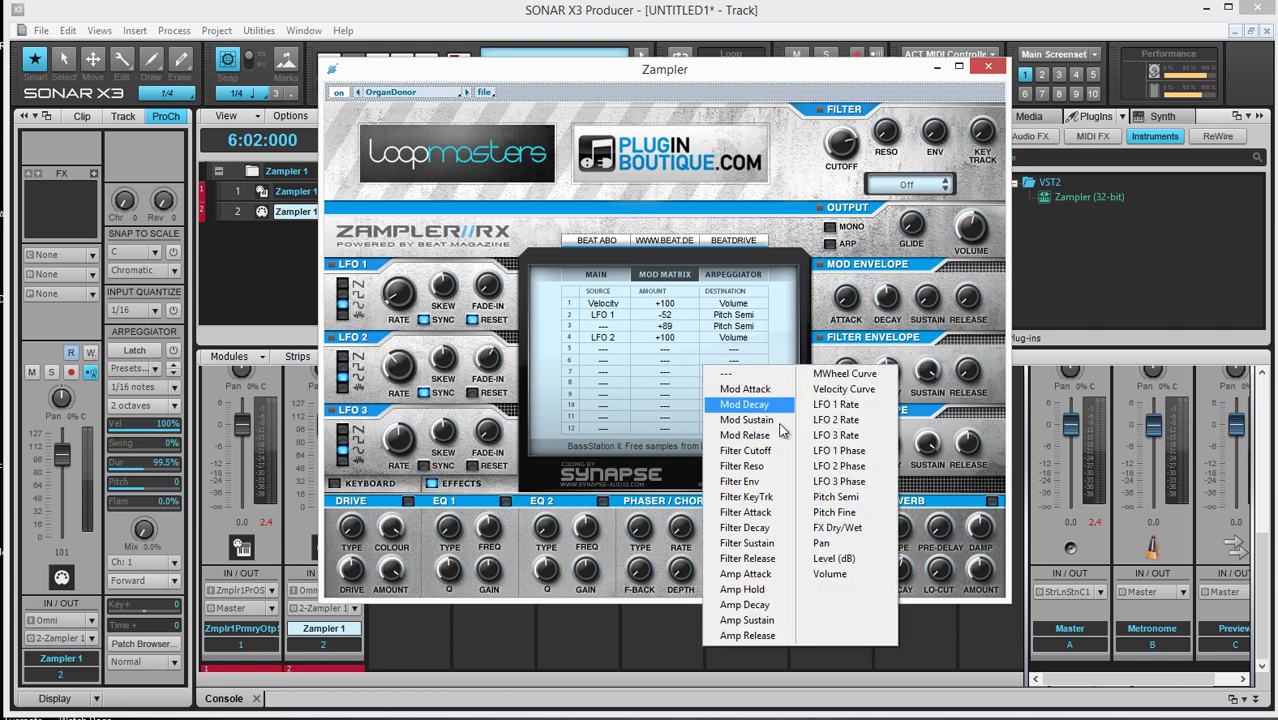
pyautogui.click(603, 348)
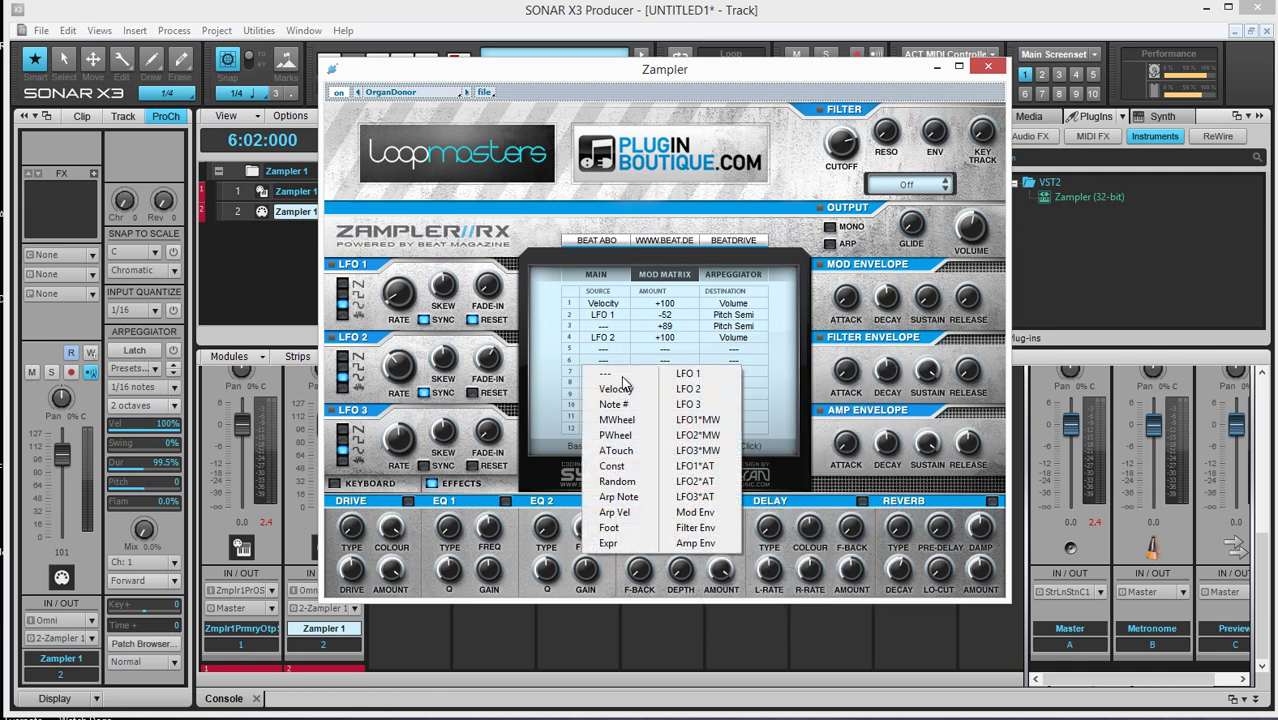
pyautogui.click(781, 310)
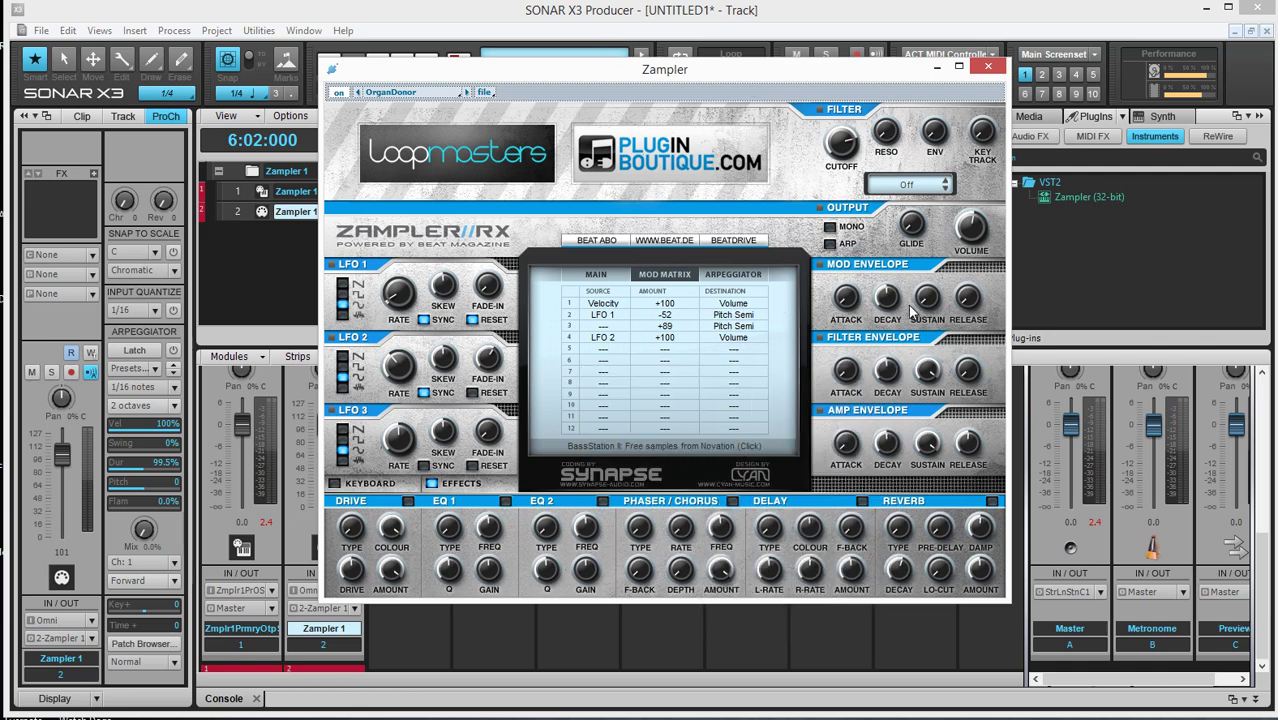